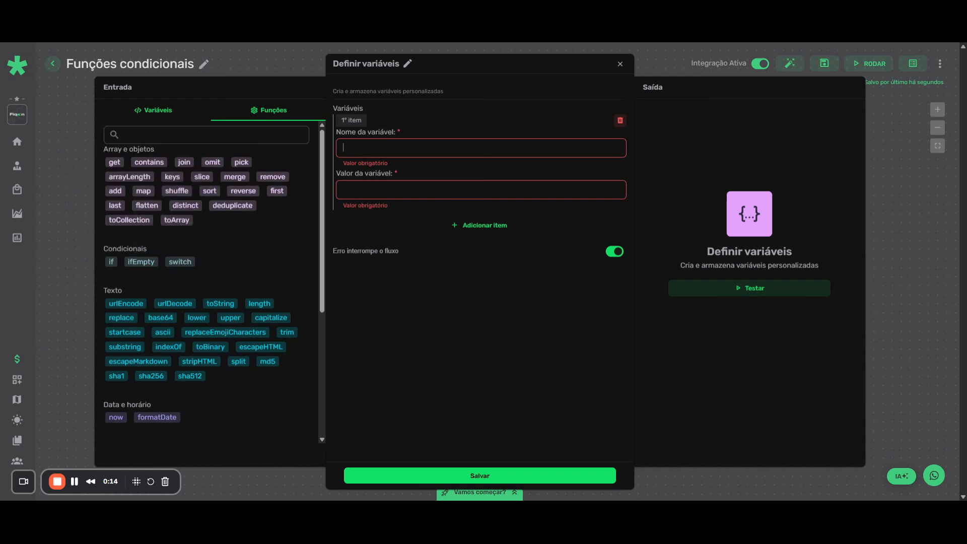
{"action": "type", "text": "tes"}
{"action": "key", "text": "BackSpace"}
{"action": "key", "text": "BackSpace"}
{"action": "key", "text": "BackSpace"}
{"action": "left_click_drag", "start_coordinate": [704, 238], "coordinate": [796, 267]}
{"action": "left_click", "coordinate": [839, 252]}
Name the first variable "exemplo" and insert the if conditional function as its value.
{"action": "left_click", "coordinate": [348, 147]}
{"action": "type", "text": "exemplo"}
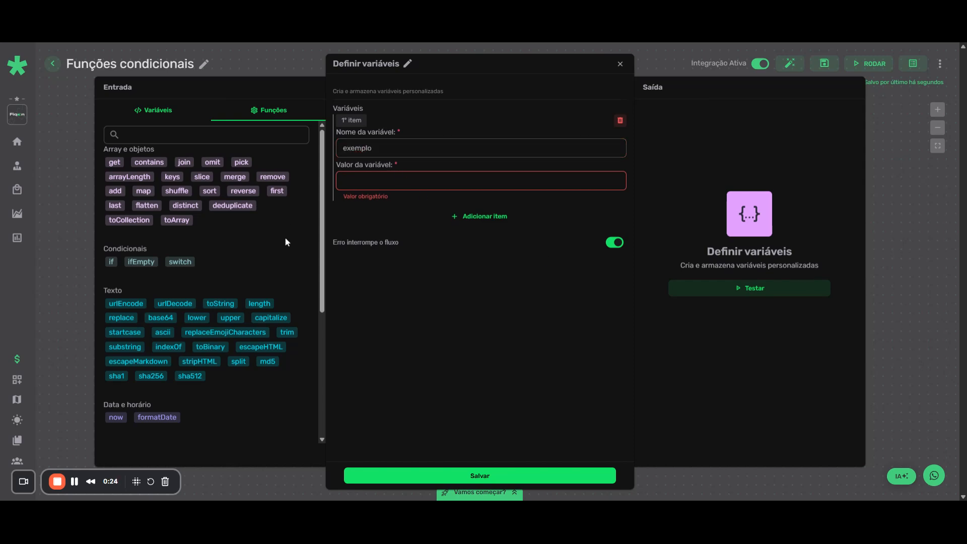
{"action": "mouse_move", "coordinate": [111, 266]}
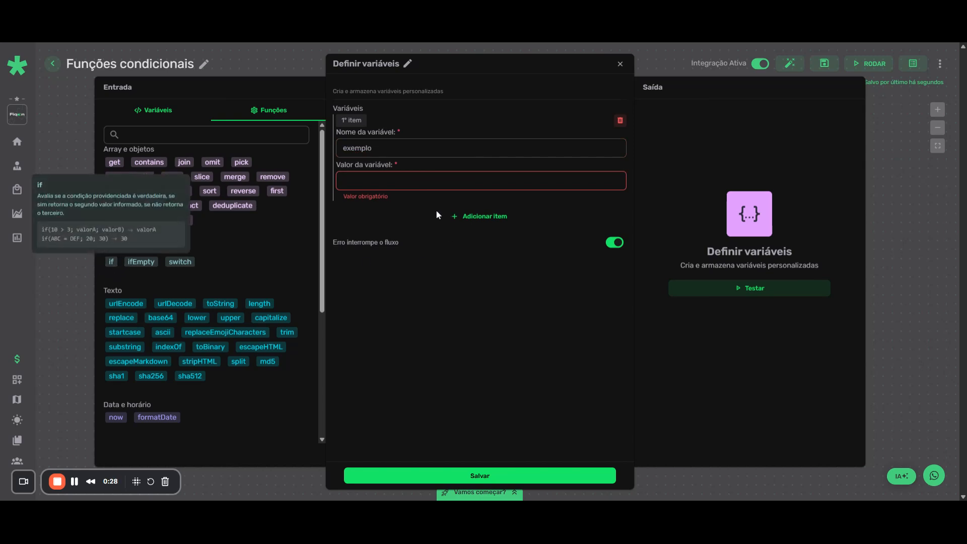
{"action": "left_click", "coordinate": [111, 261]}
Replace the placeholder condition of the if function with A = B.
{"action": "key", "text": "BackSpace"}
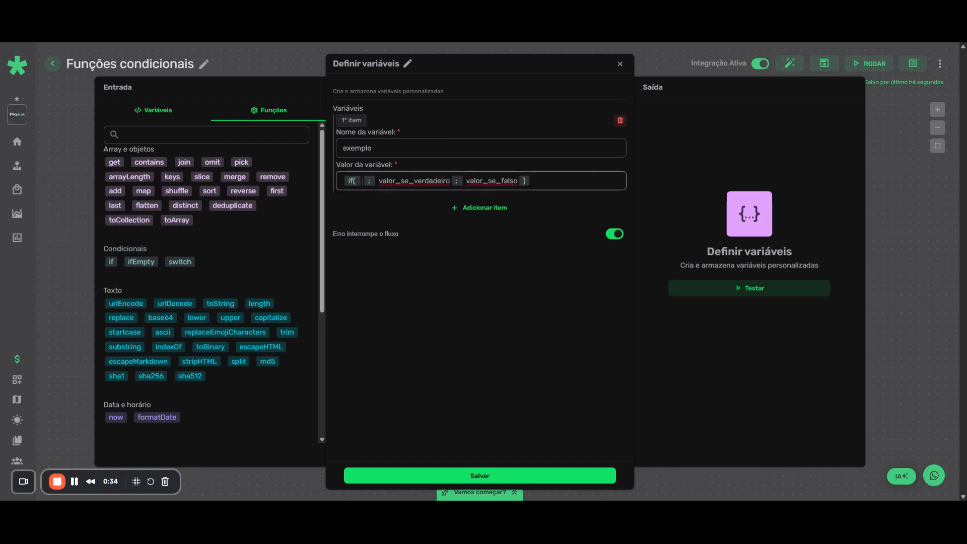
{"action": "type", "text": "A"}
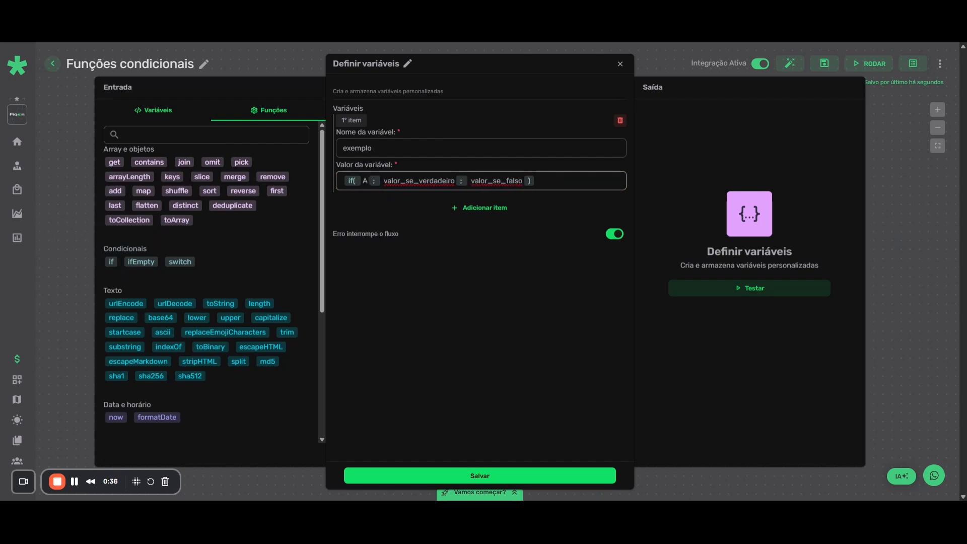
{"action": "type", "text": " = B"}
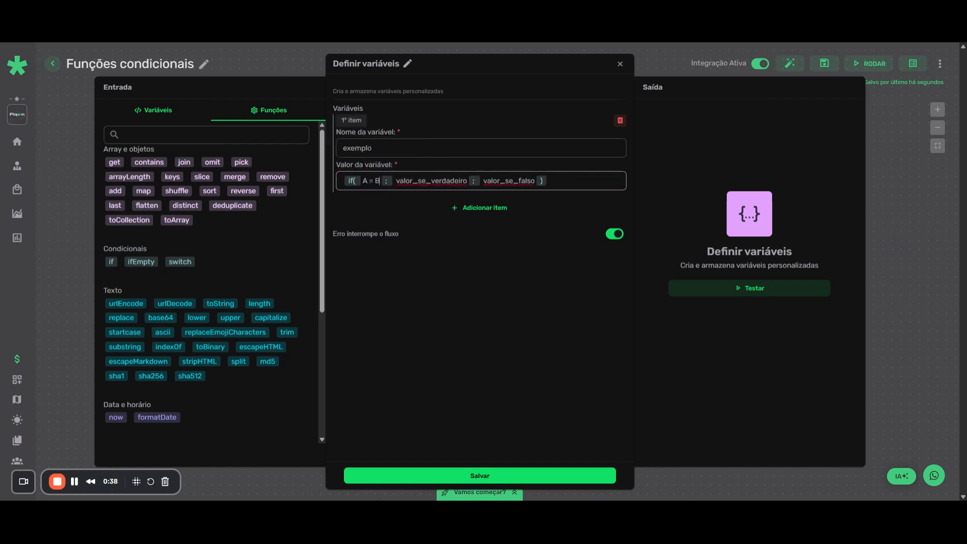
Enter one sample first name as the true result and a different one as the false result, and test the block.
{"action": "key", "text": "Tab"}
{"action": "key", "text": "BackSpace"}
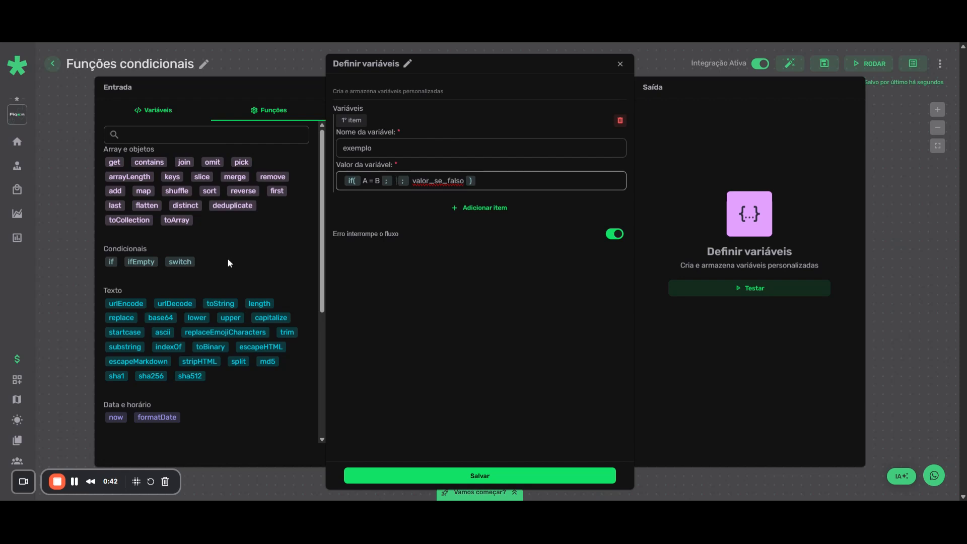
{"action": "type", "text": "P"}
{"action": "type", "text": "edro"}
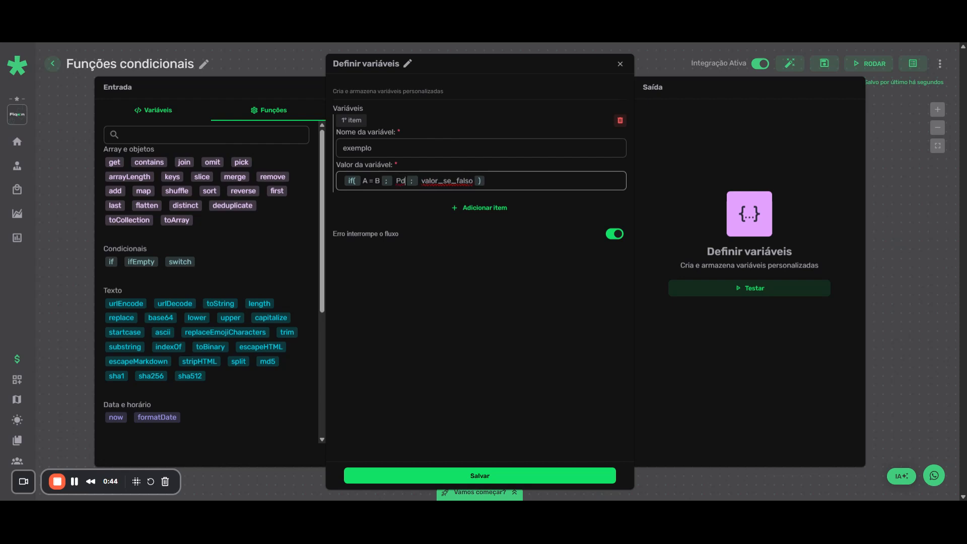
{"action": "key", "text": "Tab"}
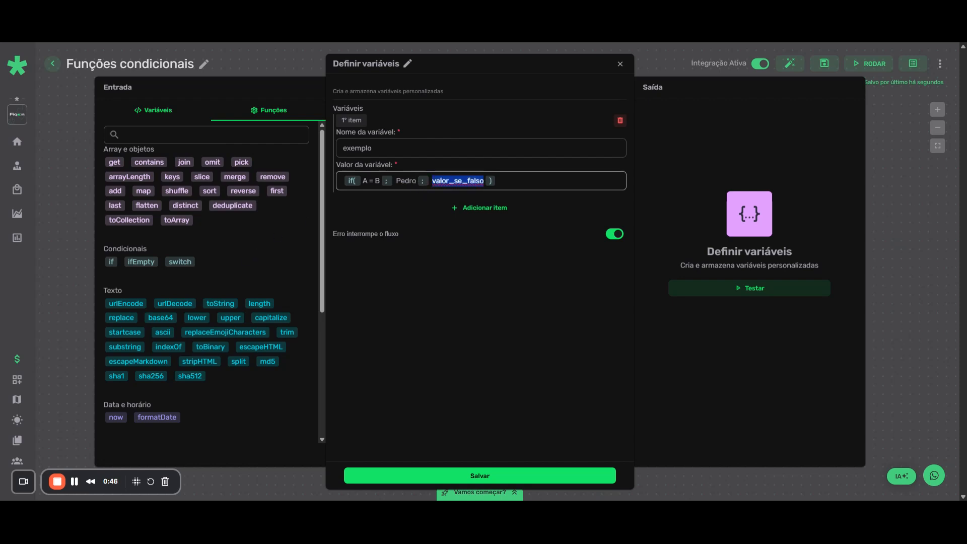
{"action": "type", "text": "João"}
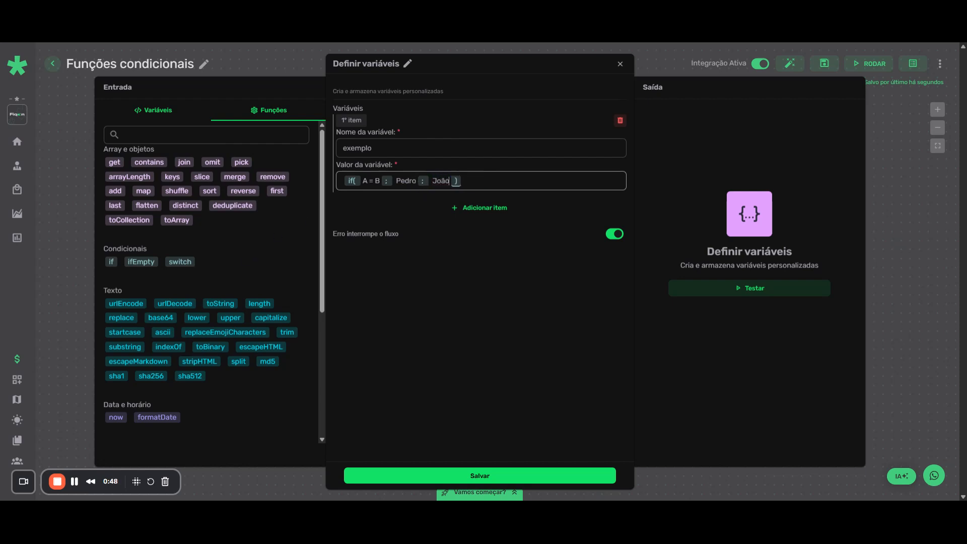
{"action": "left_click", "coordinate": [750, 288]}
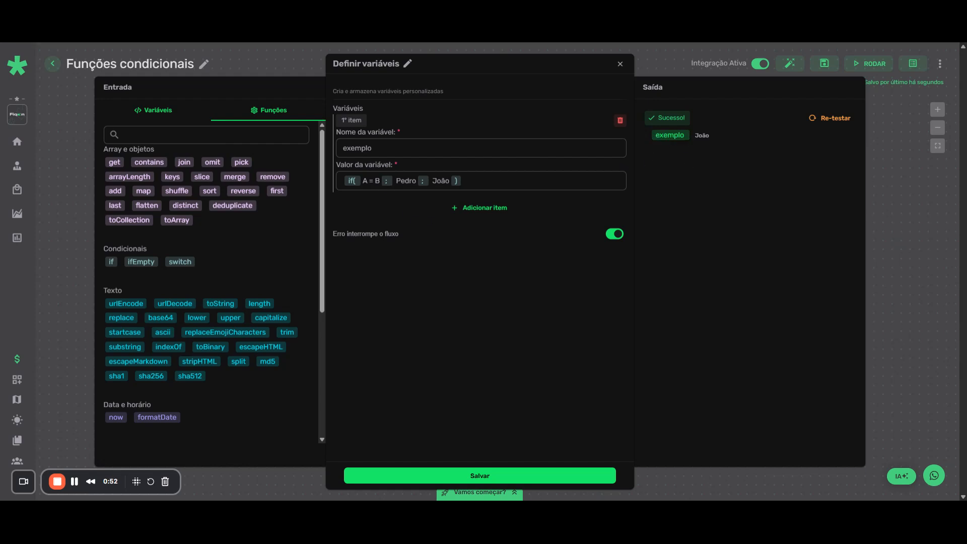
Change the if condition to A = A and test the block again.
{"action": "left_click_drag", "start_coordinate": [363, 180], "coordinate": [380, 180]}
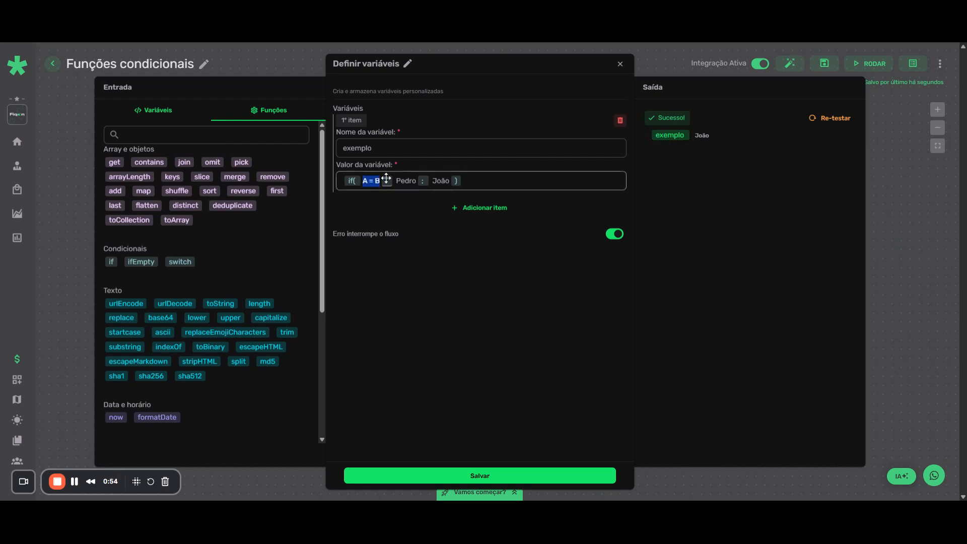
{"action": "mouse_move", "coordinate": [386, 180]}
{"action": "left_click", "coordinate": [376, 180]}
{"action": "key", "text": "BackSpace"}
{"action": "type", "text": "A"}
{"action": "left_click", "coordinate": [829, 117]}
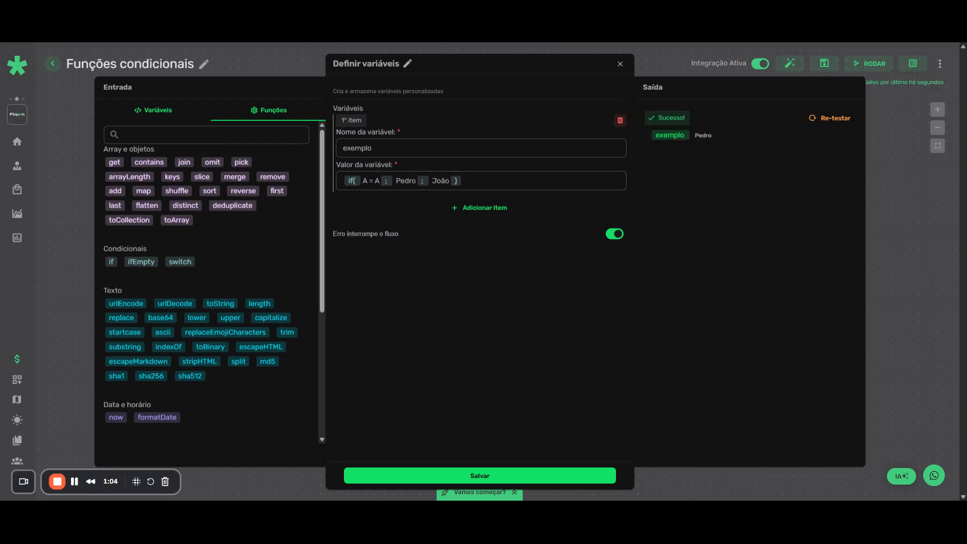
Replace the if condition with a comparison of the variable {{$IN.BODY.id}} > 5.
{"action": "left_click_drag", "start_coordinate": [381, 180], "coordinate": [362, 181]}
{"action": "key", "text": "BackSpace"}
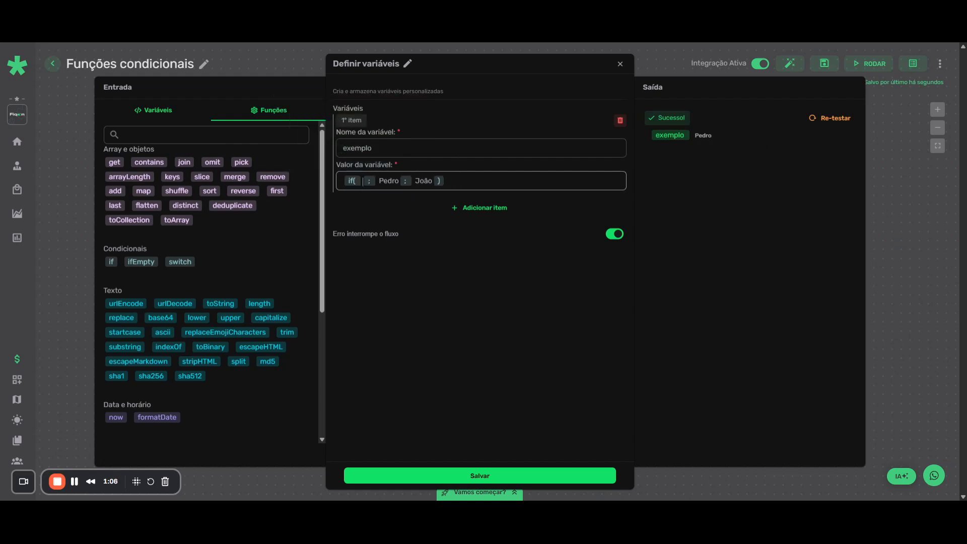
{"action": "type", "text": "{{$IN"}
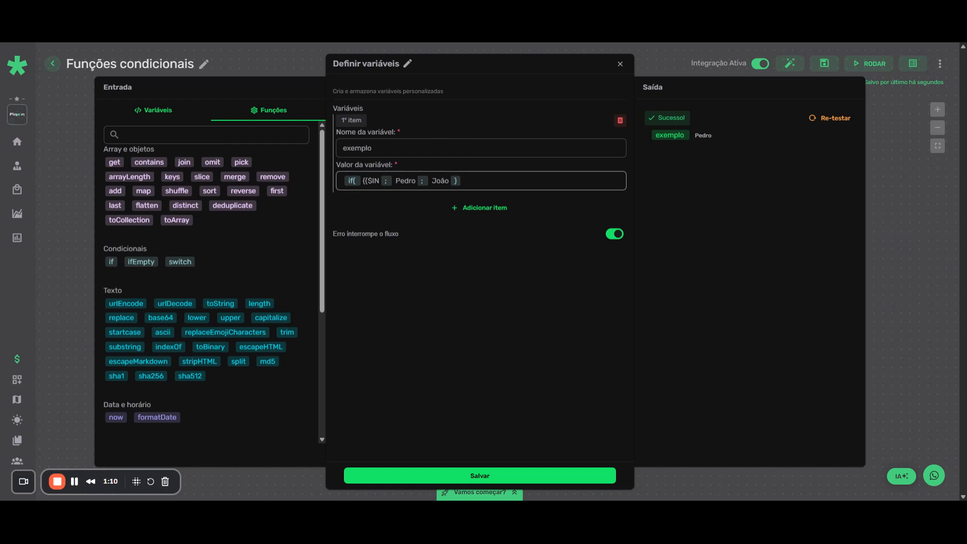
{"action": "type", "text": ".BODY"}
{"action": "type", "text": "."}
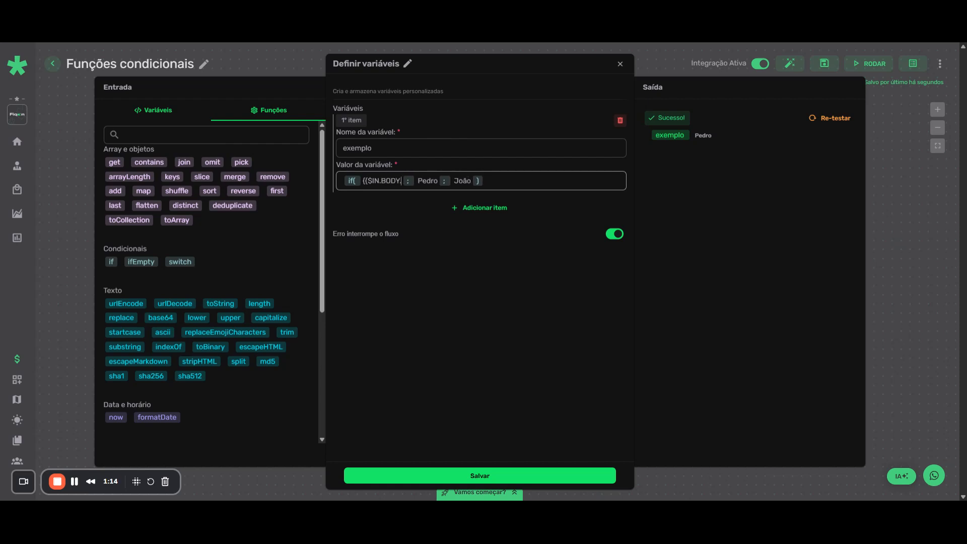
{"action": "type", "text": "id"}
{"action": "type", "text": "}}"}
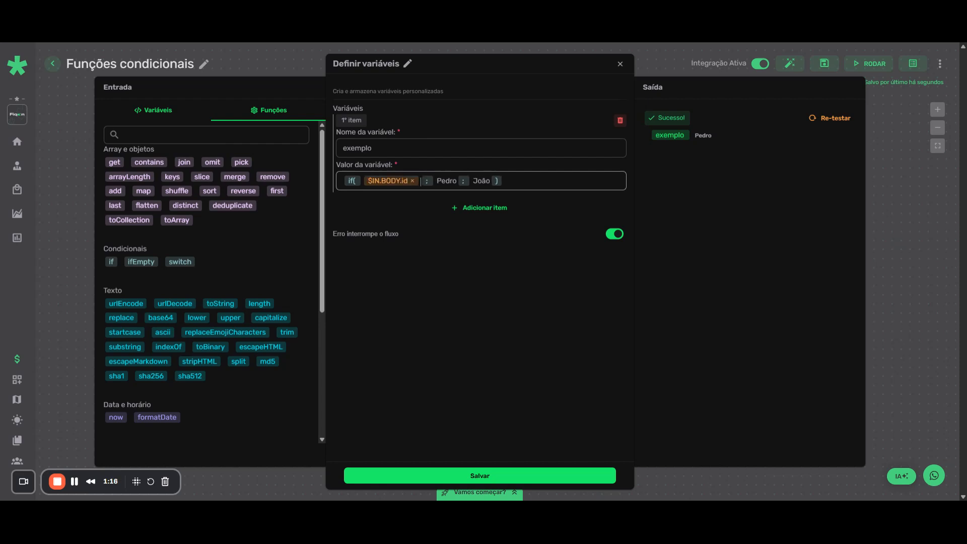
{"action": "type", "text": ">"}
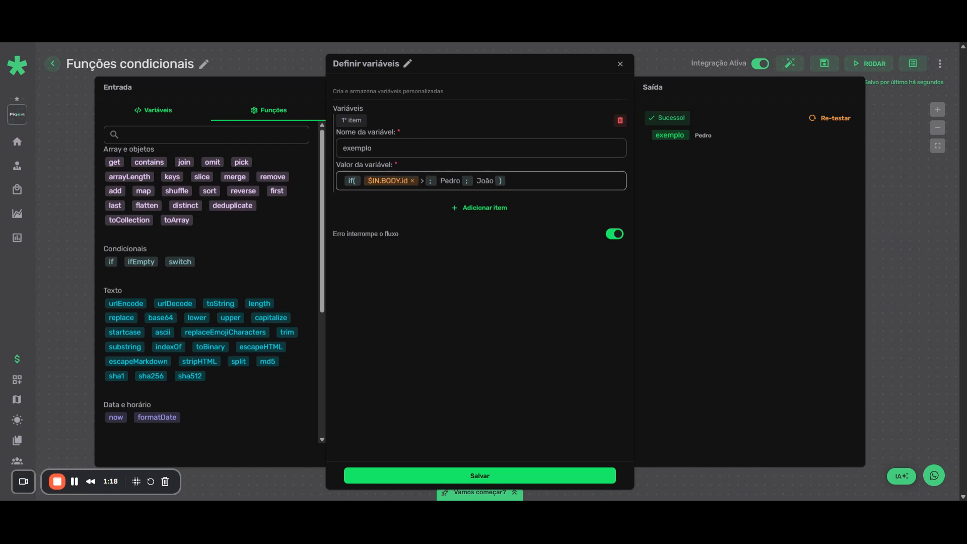
{"action": "type", "text": "5"}
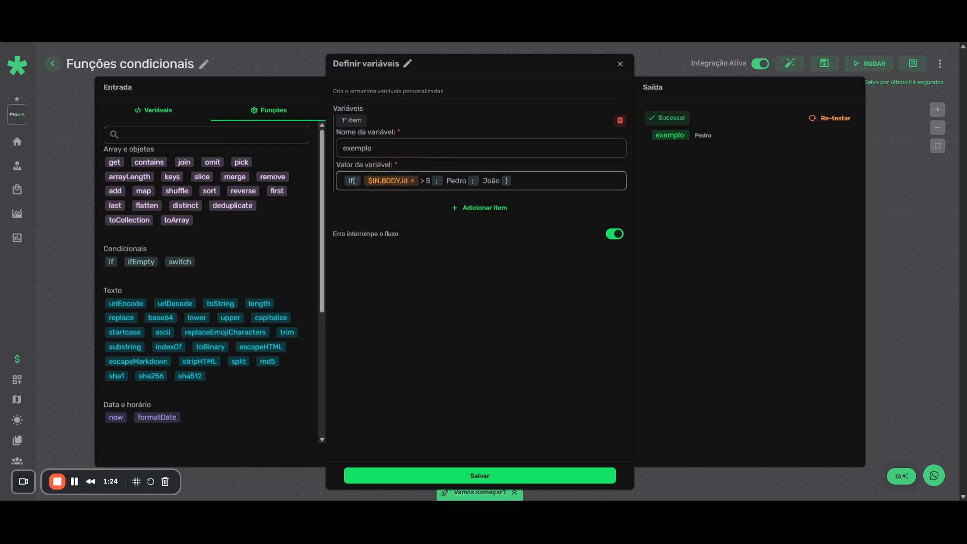
Swap the body id variable in the condition for the number 10, making it 10 > 5, and retest.
{"action": "left_click", "coordinate": [413, 181]}
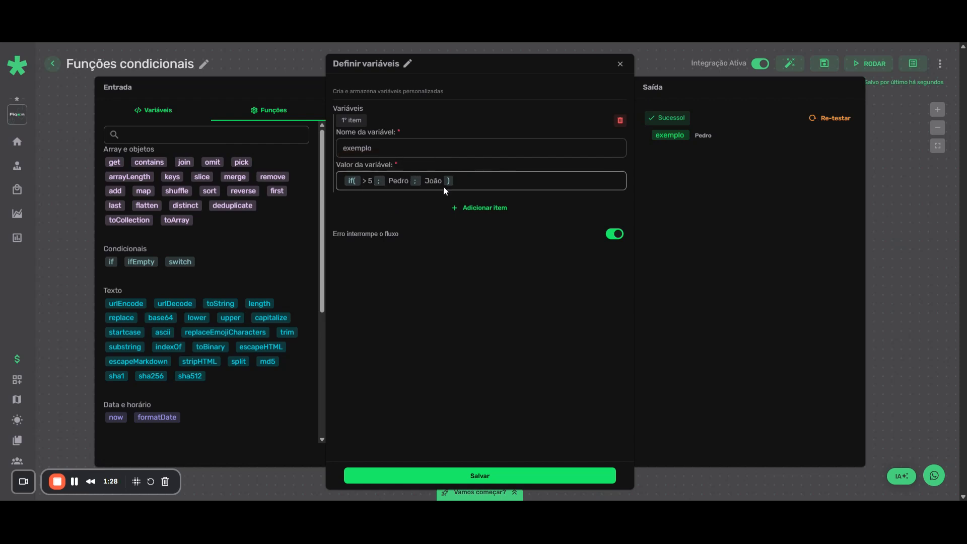
{"action": "type", "text": "10"}
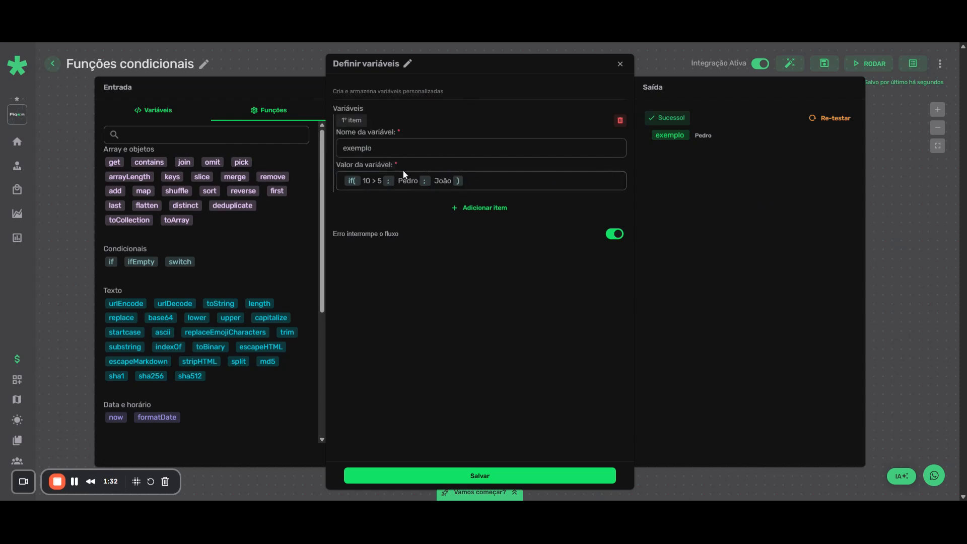
{"action": "left_click", "coordinate": [835, 119]}
Change the comparison in the if condition to 10 < 5 and retest the block.
{"action": "left_click", "coordinate": [376, 181]}
{"action": "key", "text": "BackSpace"}
{"action": "type", "text": "<"}
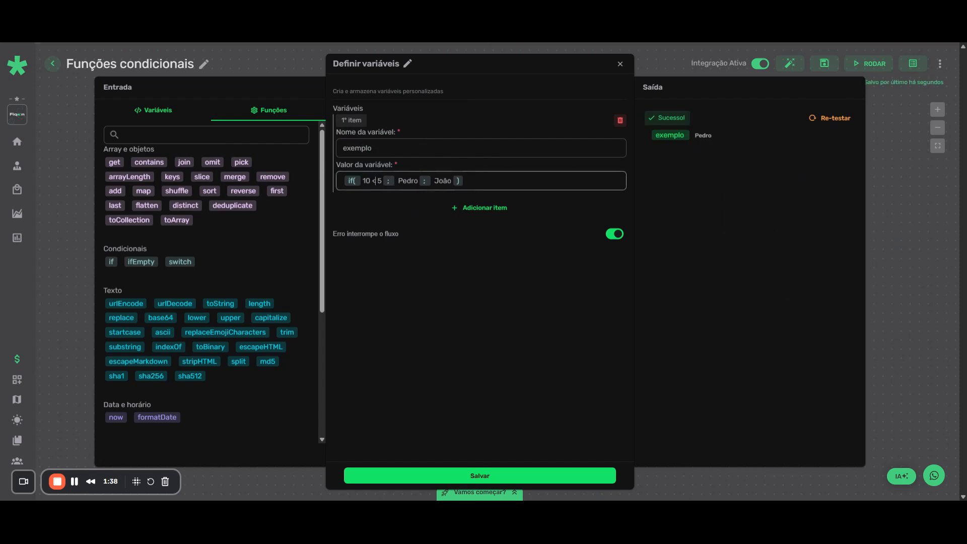
{"action": "left_click", "coordinate": [825, 121]}
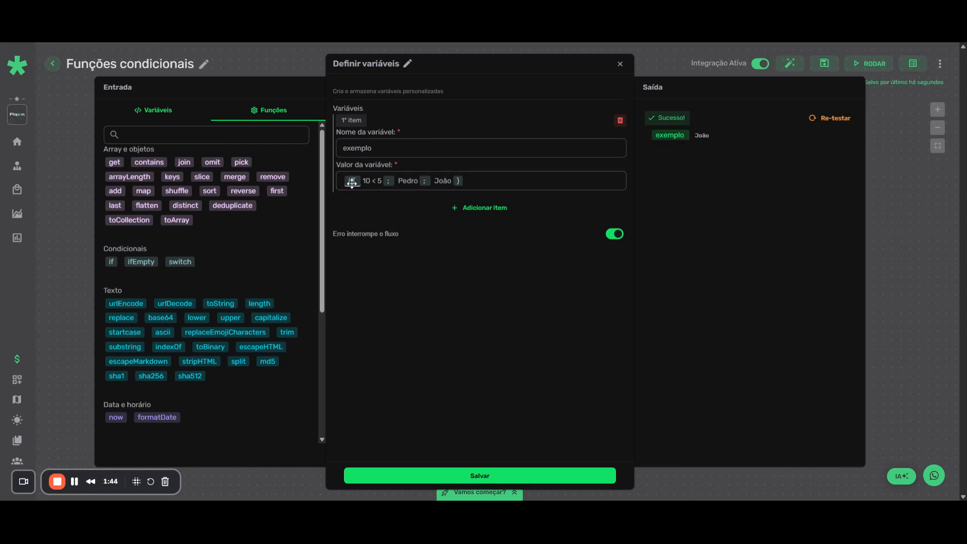
Change the comparison operator to less than or equal, making the condition 10 <= 5, and retest.
{"action": "mouse_move", "coordinate": [352, 183]}
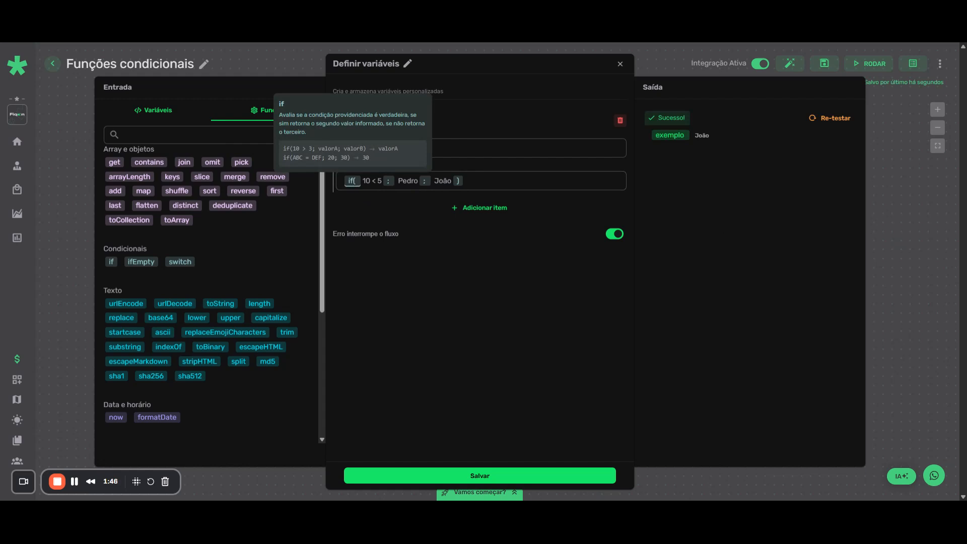
{"action": "left_click", "coordinate": [376, 182]}
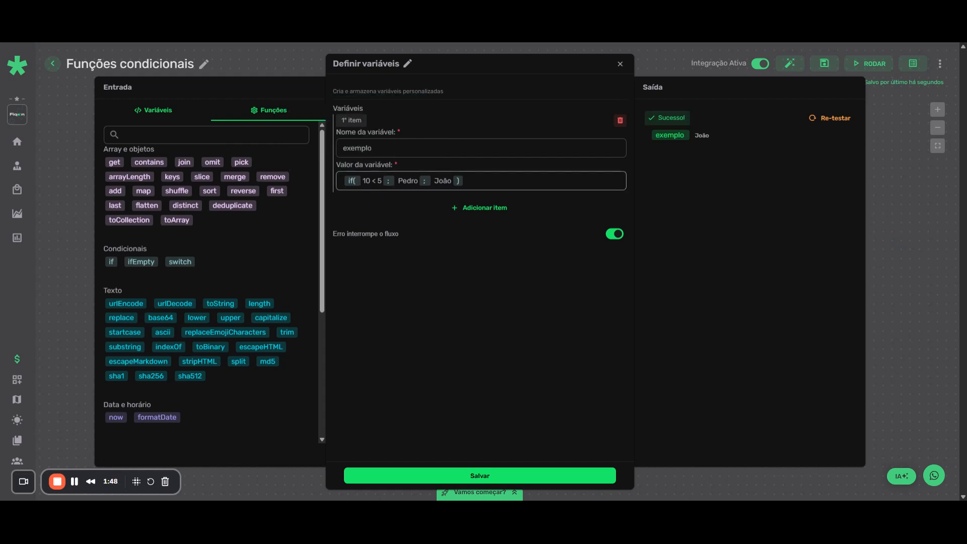
{"action": "type", "text": "="}
{"action": "left_click", "coordinate": [832, 118]}
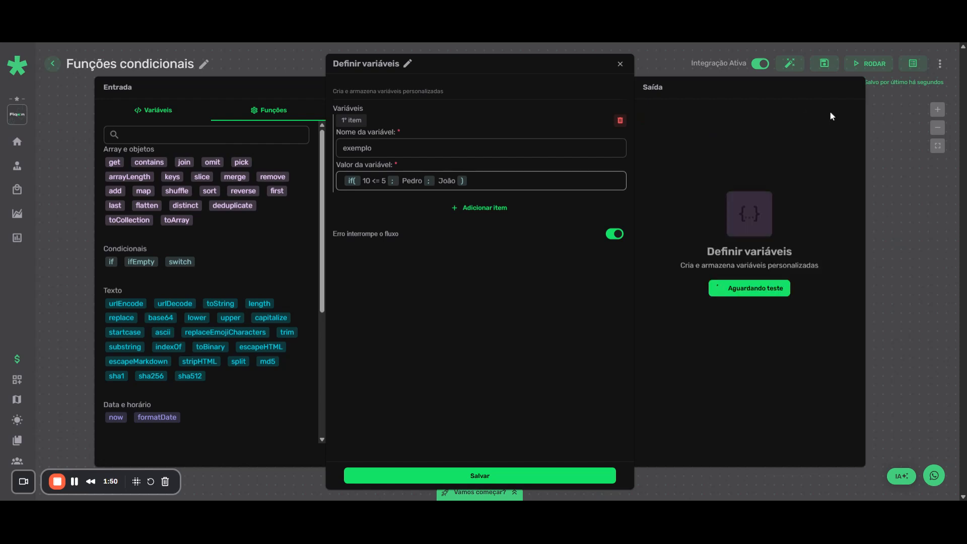
{"action": "left_click_drag", "start_coordinate": [387, 181], "coordinate": [376, 182]}
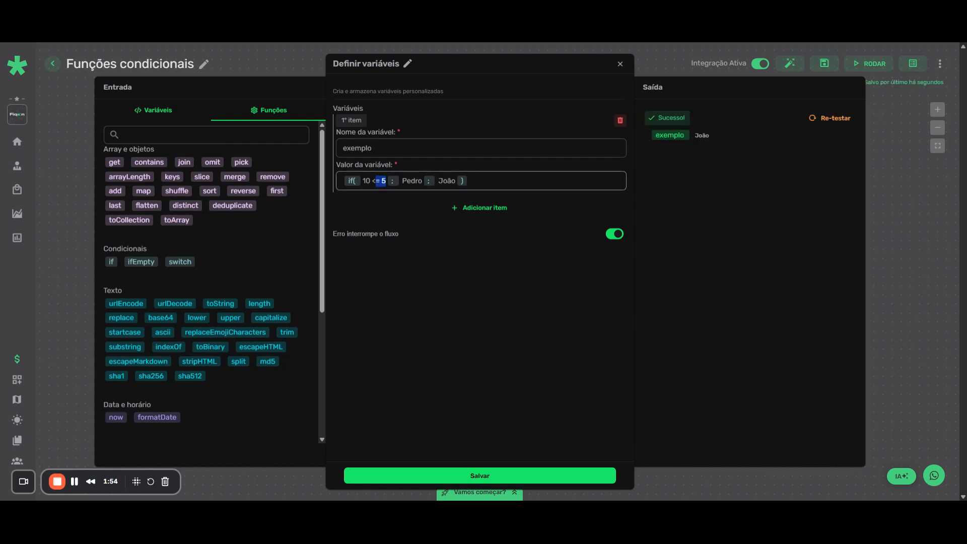
Add a second variable named "exemplo2" and insert the ifEmpty function as its value.
{"action": "left_click", "coordinate": [464, 209]}
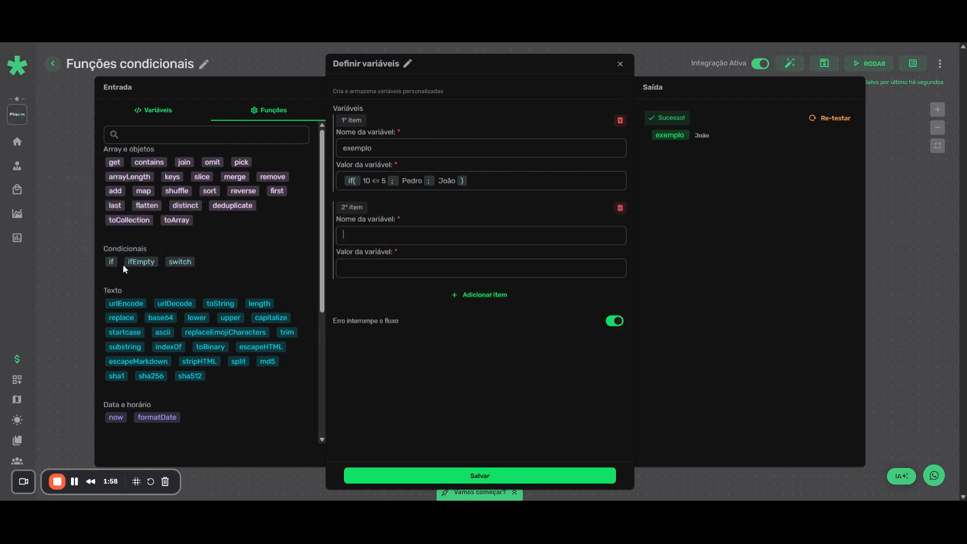
{"action": "mouse_move", "coordinate": [134, 261]}
{"action": "type", "text": "exemplo2"}
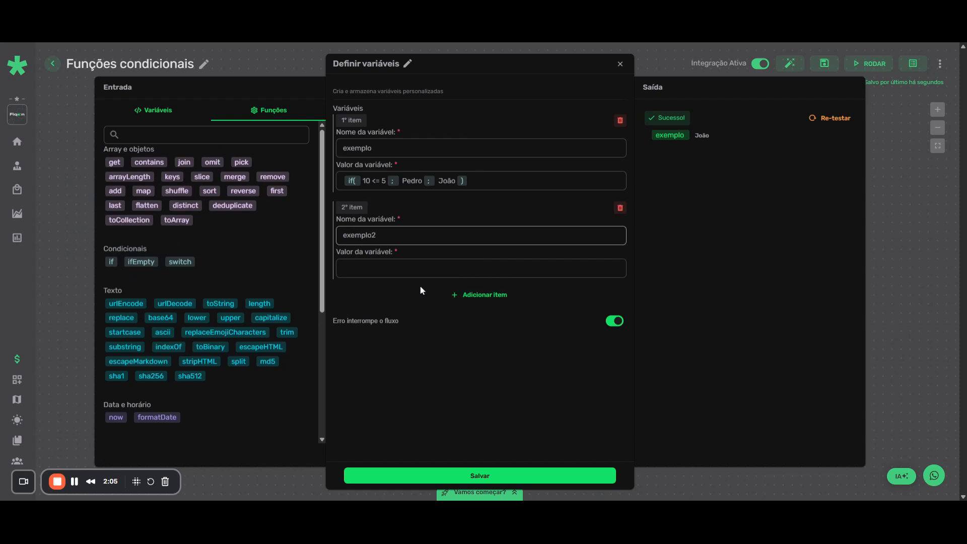
{"action": "key", "text": "Tab"}
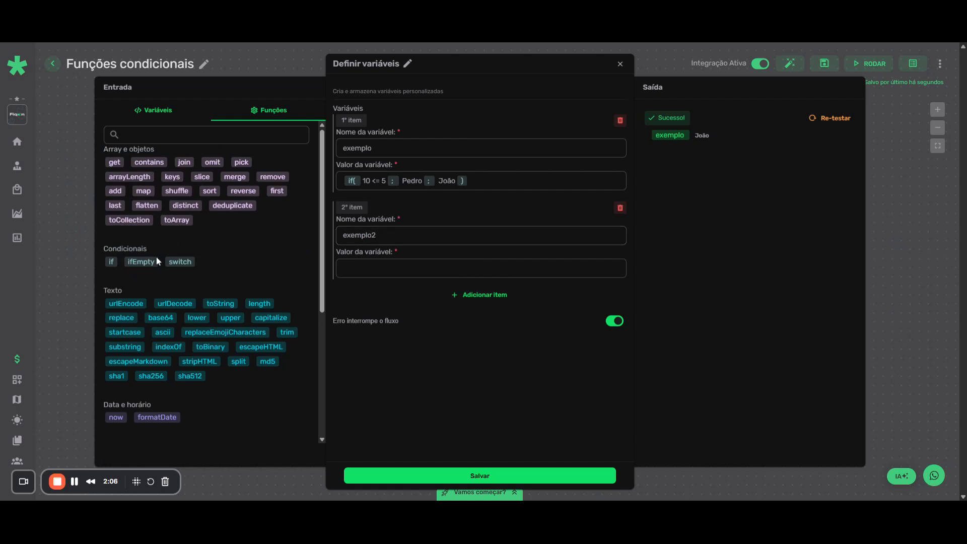
{"action": "left_click_drag", "start_coordinate": [143, 258], "coordinate": [373, 273]}
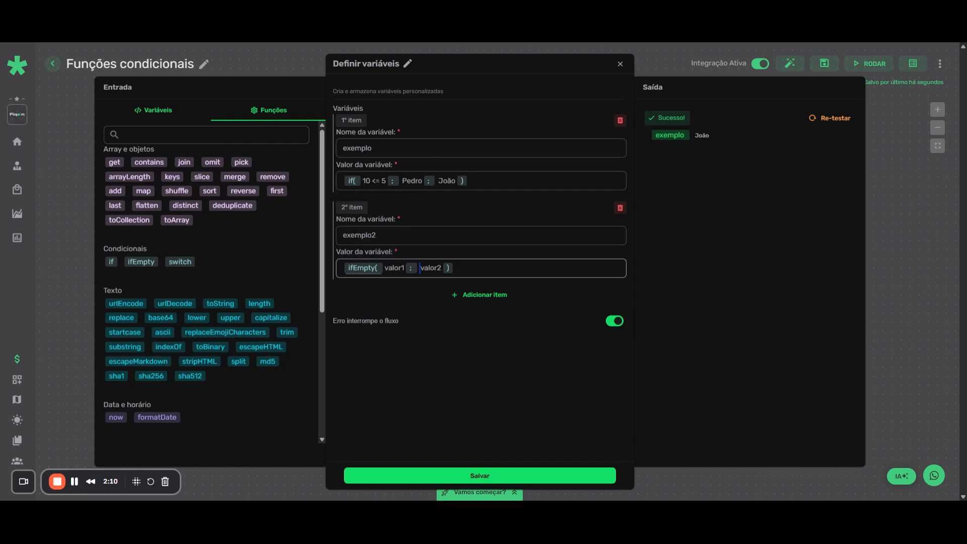
Replace the first argument of the ifEmpty function with the variable {{$IN.BODY.inexistente}}.
{"action": "double_click", "coordinate": [394, 268]}
{"action": "type", "text": "{{$IN"}
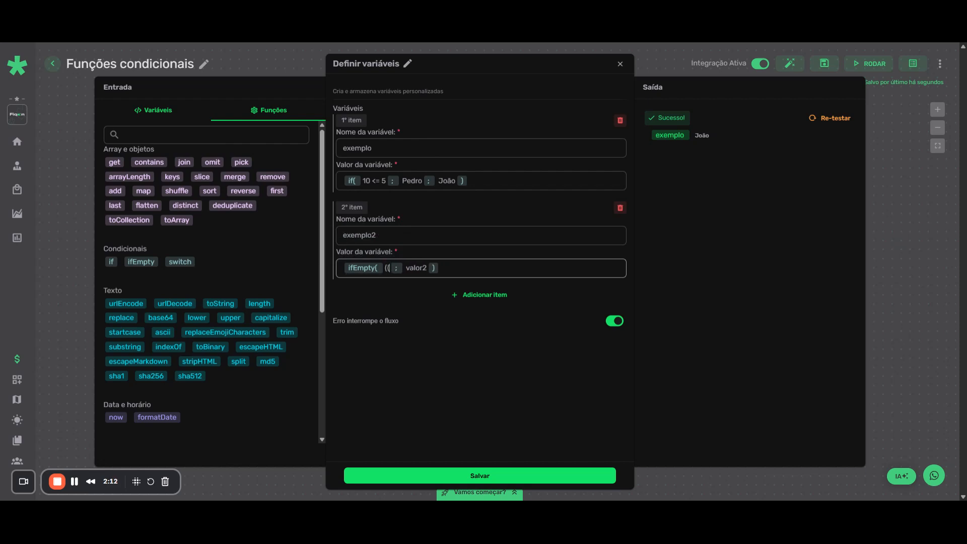
{"action": "type", "text": ".BODY."}
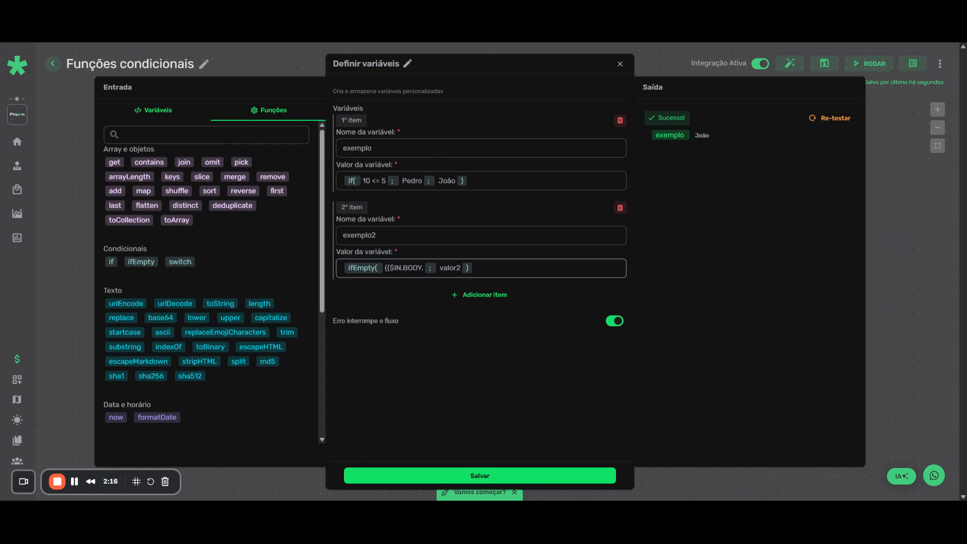
{"action": "type", "text": "inexistente"}
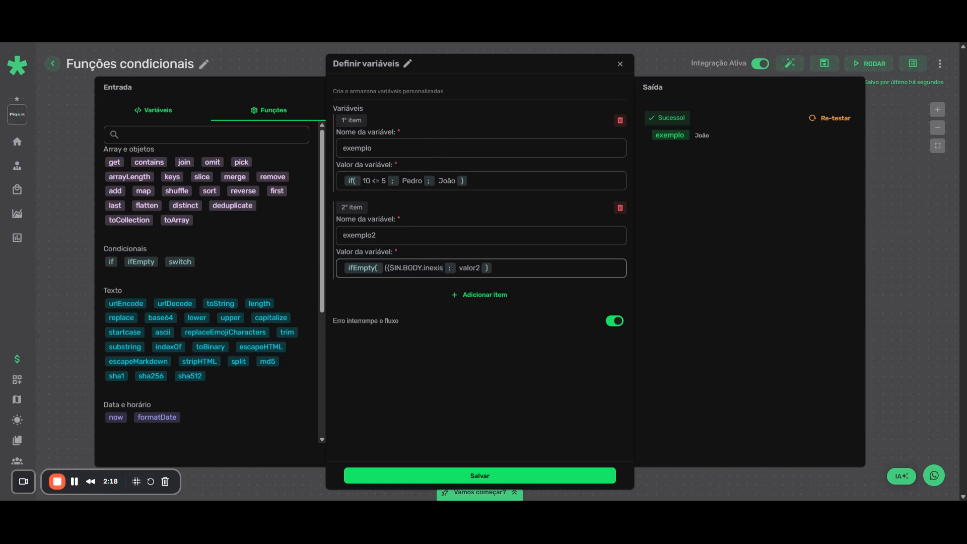
{"action": "type", "text": "}}"}
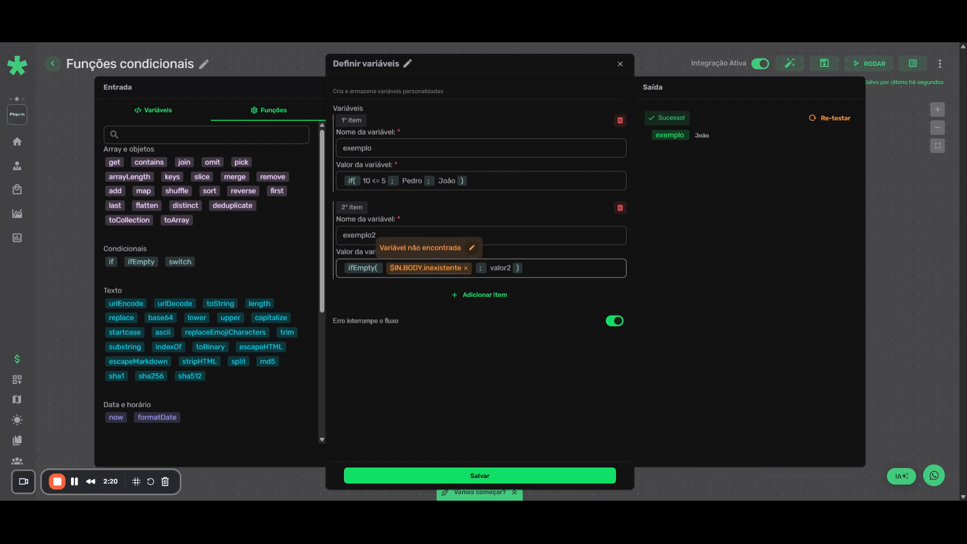
{"action": "mouse_move", "coordinate": [358, 271]}
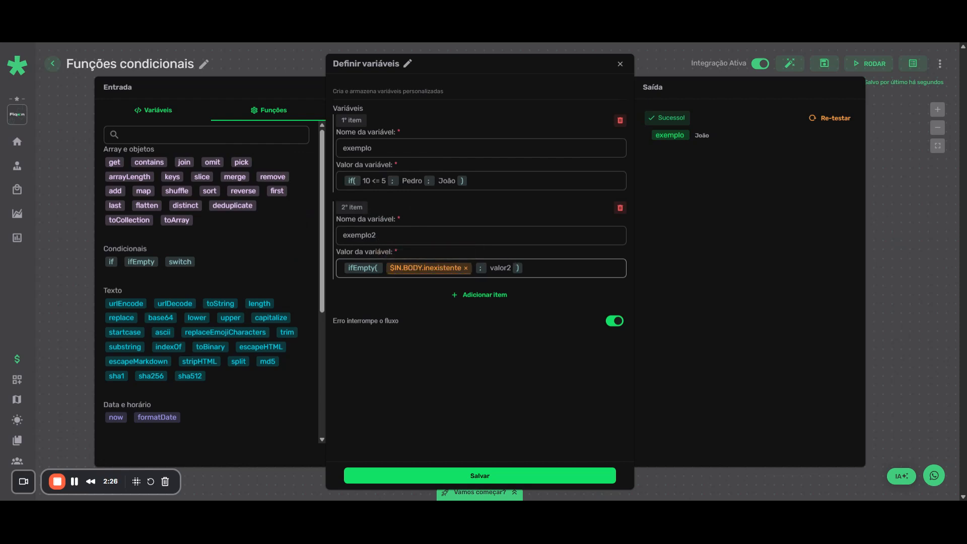
Replace the fallback argument of exemplo2's ifEmpty function with the first name used in the if function's true result and retest the block.
{"action": "double_click", "coordinate": [500, 268]}
{"action": "type", "text": "Pedro"}
{"action": "left_click", "coordinate": [816, 118]}
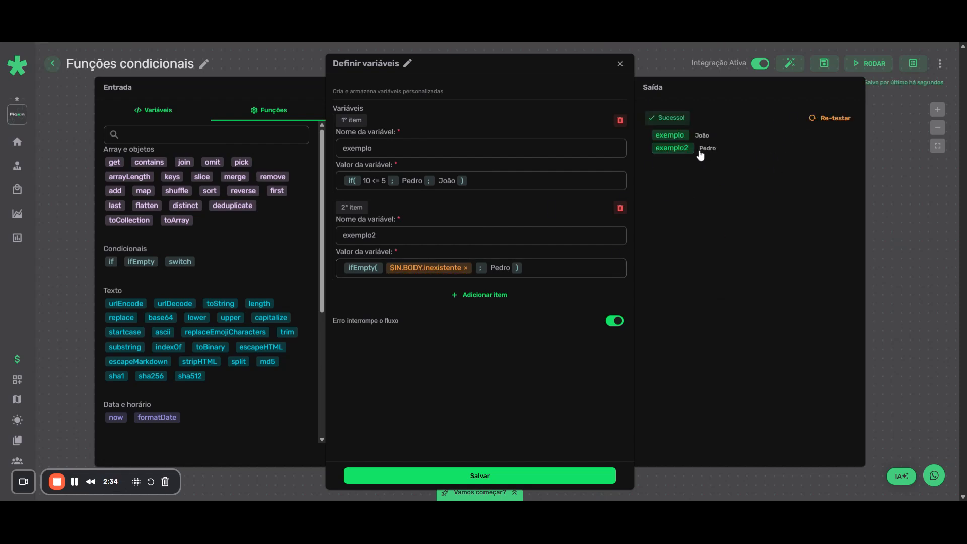
Replace the variable in ifEmpty's first argument with the text "Variavel existente" and retest the block.
{"action": "left_click", "coordinate": [465, 268]}
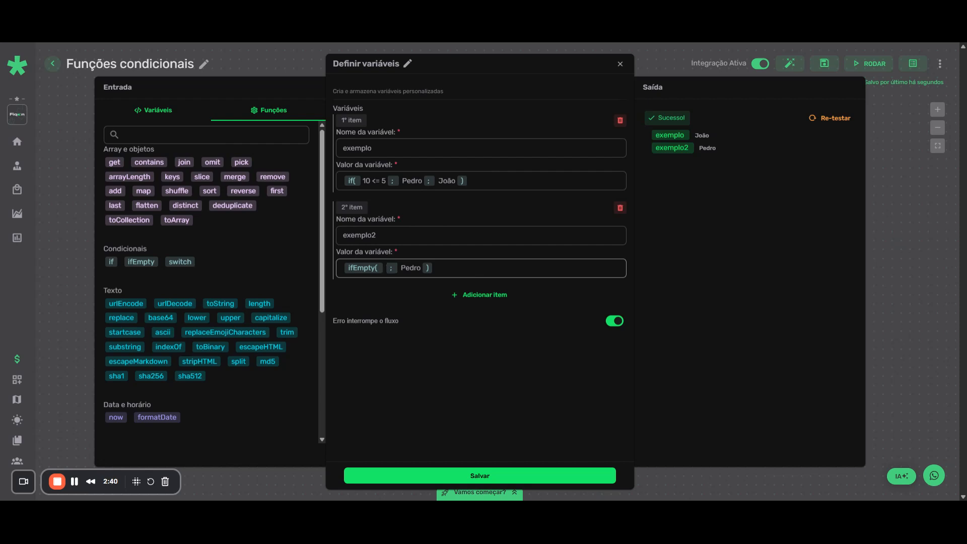
{"action": "type", "text": "P"}
{"action": "key", "text": "BackSpace"}
{"action": "type", "text": "Variavel existente"}
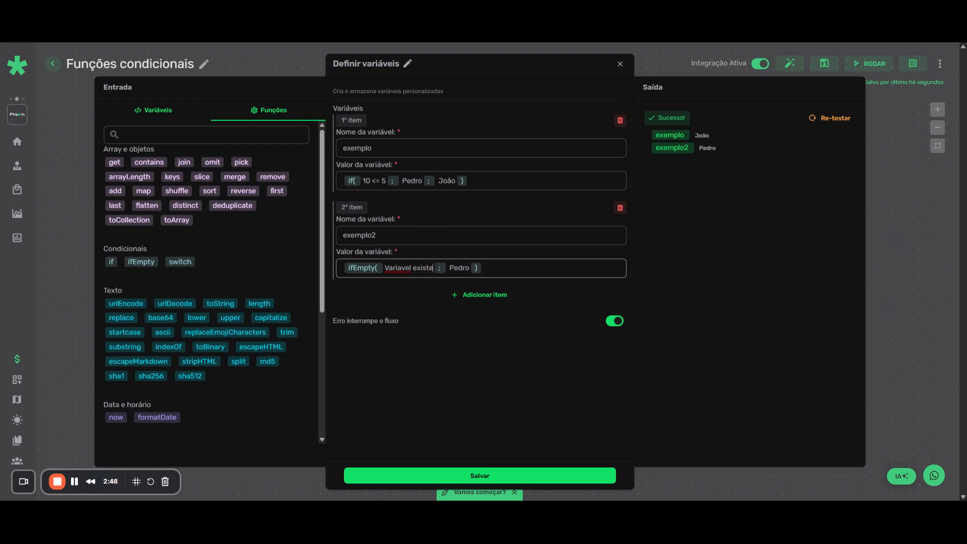
{"action": "left_click", "coordinate": [816, 119]}
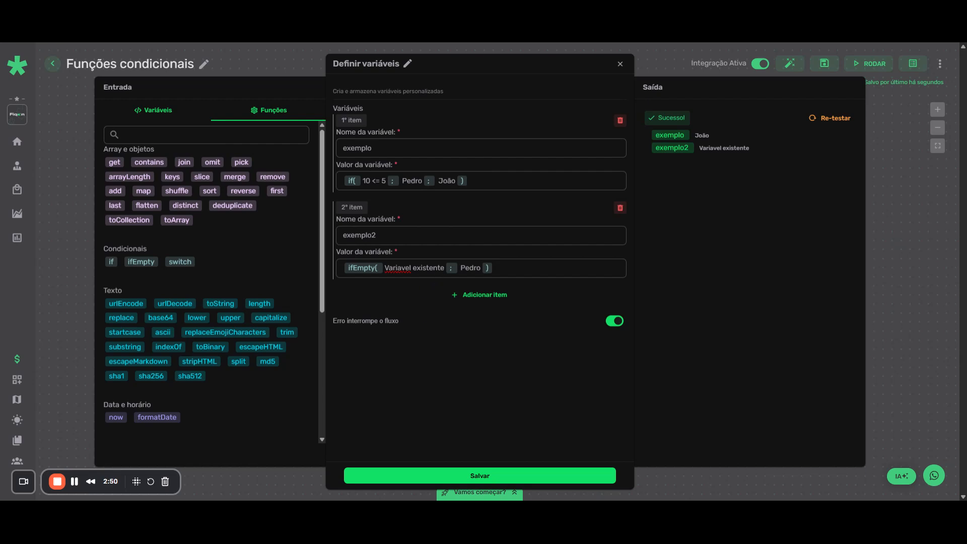
Replace the text in ifEmpty's first argument with the variable {{$IN.BODY.inexistente}} and retest the block.
{"action": "left_click_drag", "start_coordinate": [444, 268], "coordinate": [385, 268]}
{"action": "mouse_move", "coordinate": [383, 266]}
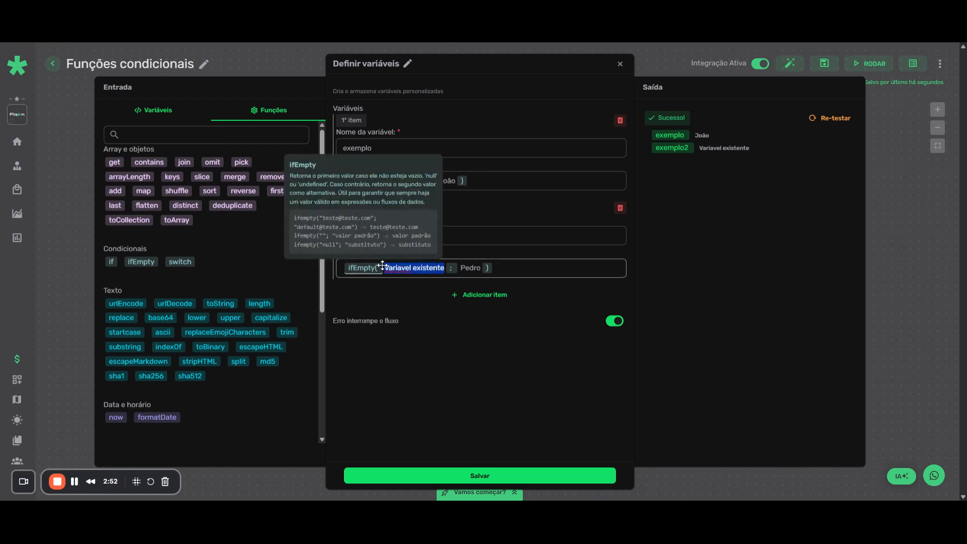
{"action": "type", "text": "{{$IN"}
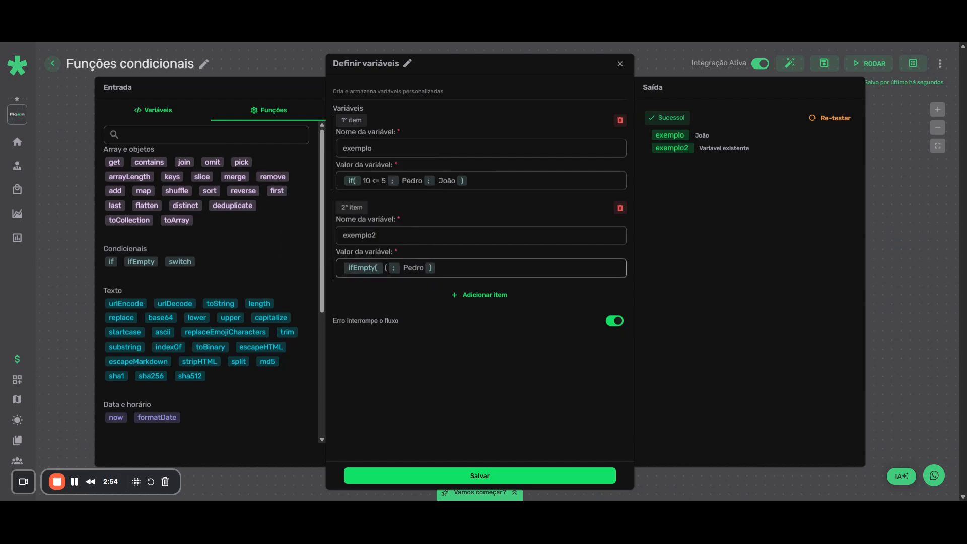
{"action": "type", "text": ".BODY."}
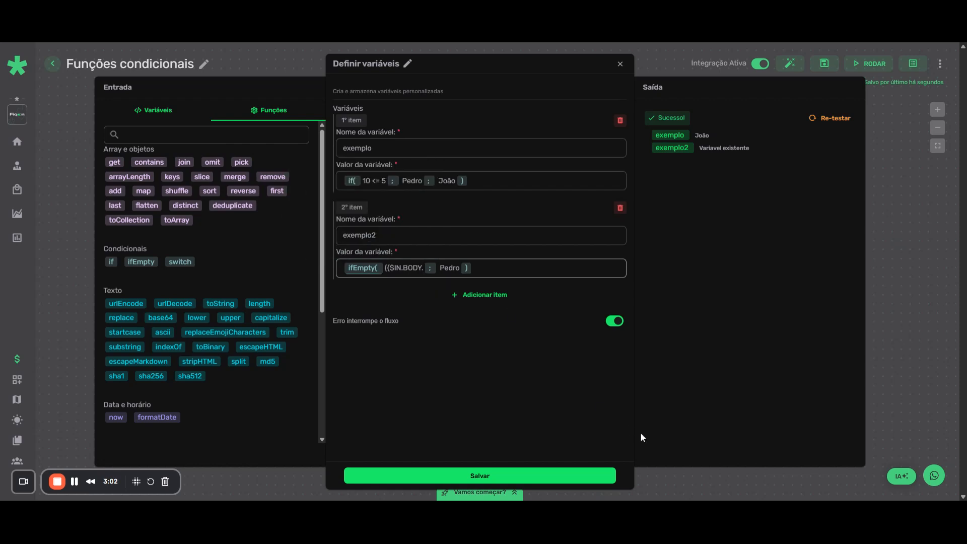
{"action": "type", "text": "inexistente"}
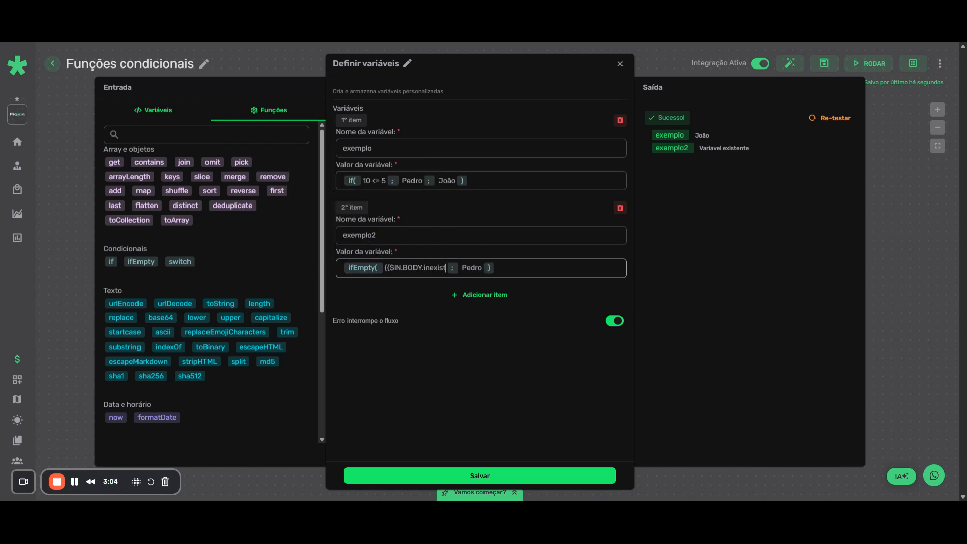
{"action": "type", "text": "}}"}
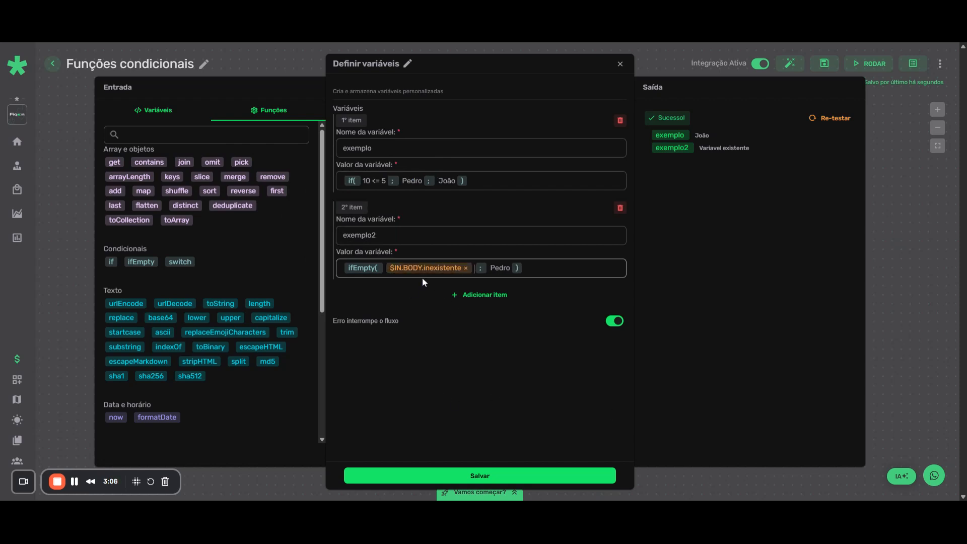
{"action": "left_click", "coordinate": [834, 118]}
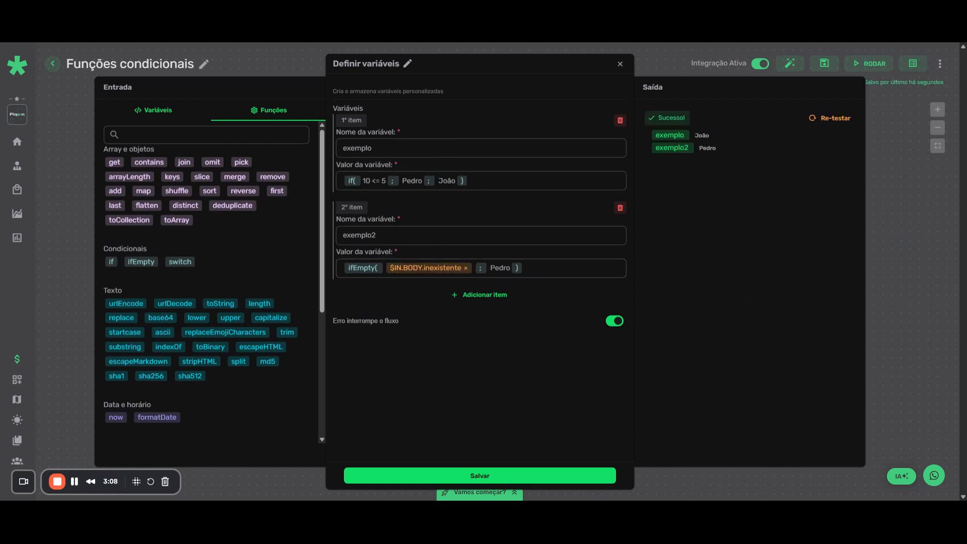
Replace the variable in ifEmpty's first argument with the text "Exemplo" and retest the block.
{"action": "left_click", "coordinate": [465, 268]}
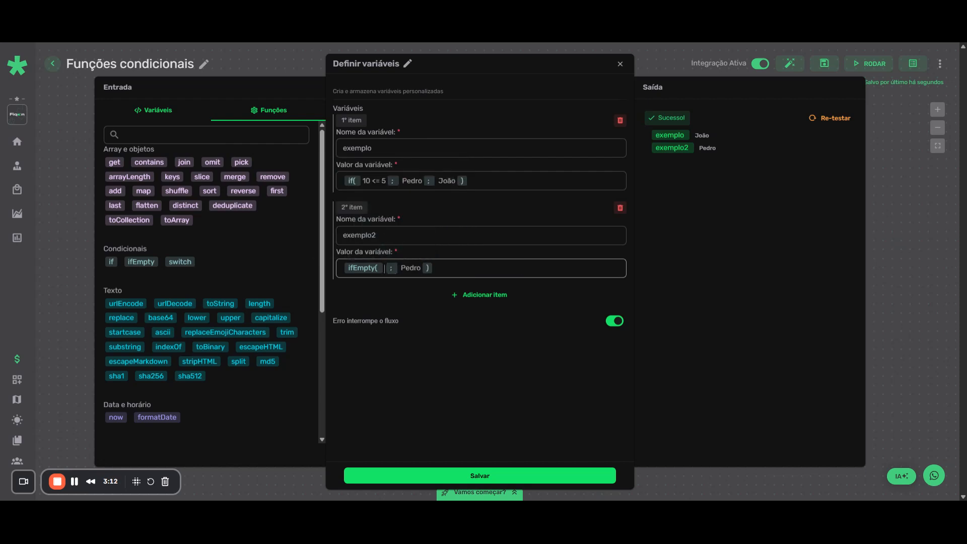
{"action": "left_click", "coordinate": [385, 268]}
{"action": "type", "text": "Exem"}
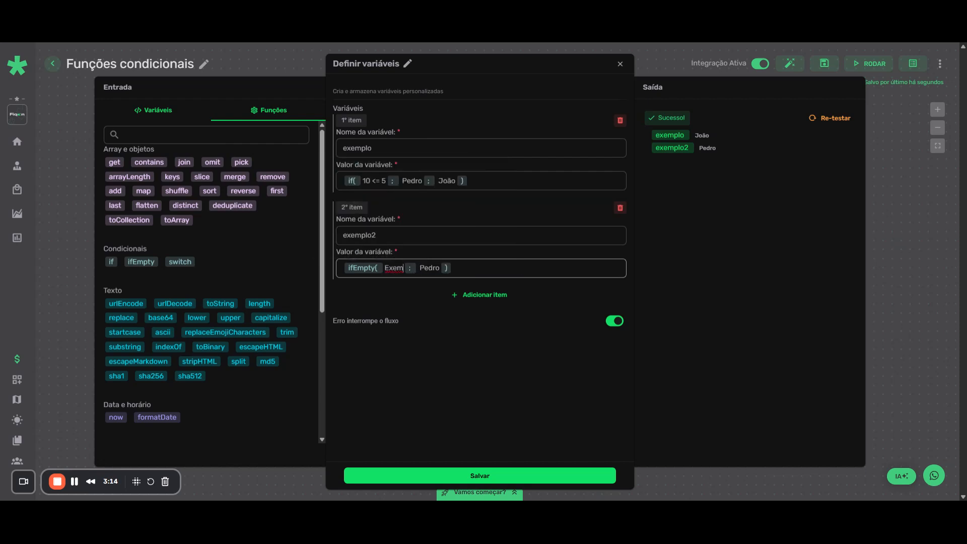
{"action": "type", "text": "plo"}
{"action": "left_click_drag", "start_coordinate": [392, 267], "coordinate": [408, 267]}
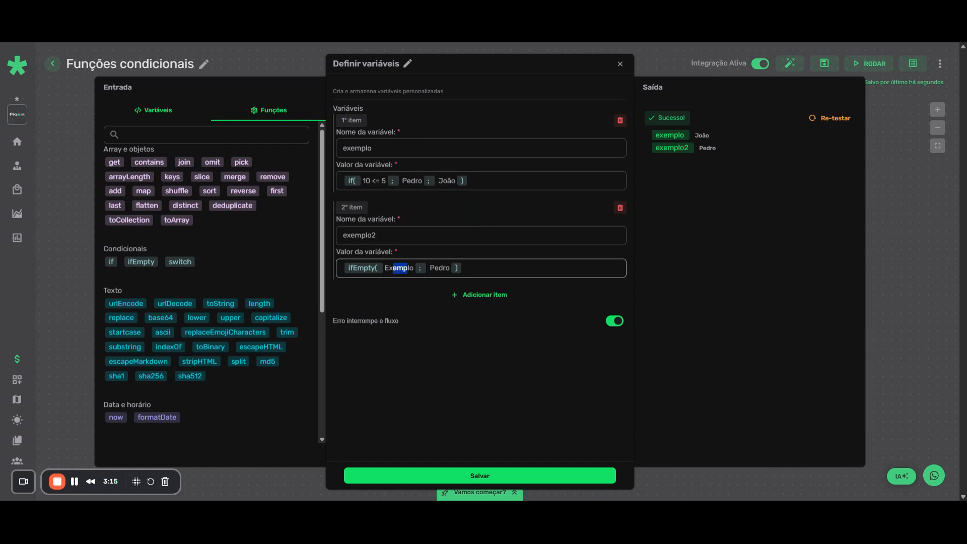
{"action": "left_click", "coordinate": [827, 118]}
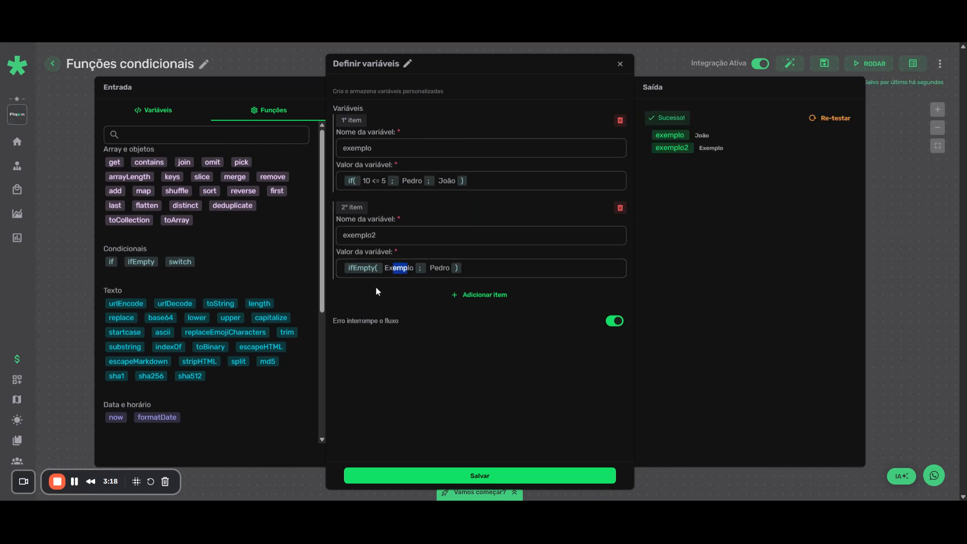
Clear the first argument of the ifEmpty function in exemplo2 and retest the block with it empty.
{"action": "mouse_move", "coordinate": [356, 264]}
{"action": "left_click_drag", "start_coordinate": [415, 268], "coordinate": [385, 268]}
{"action": "key", "text": "BackSpace"}
{"action": "left_click", "coordinate": [826, 118]}
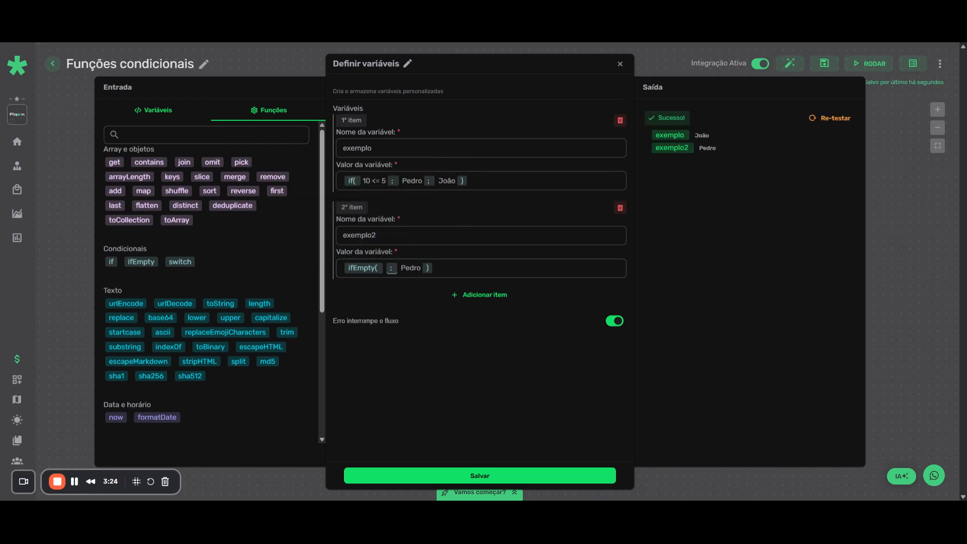
{"action": "left_click", "coordinate": [385, 268]}
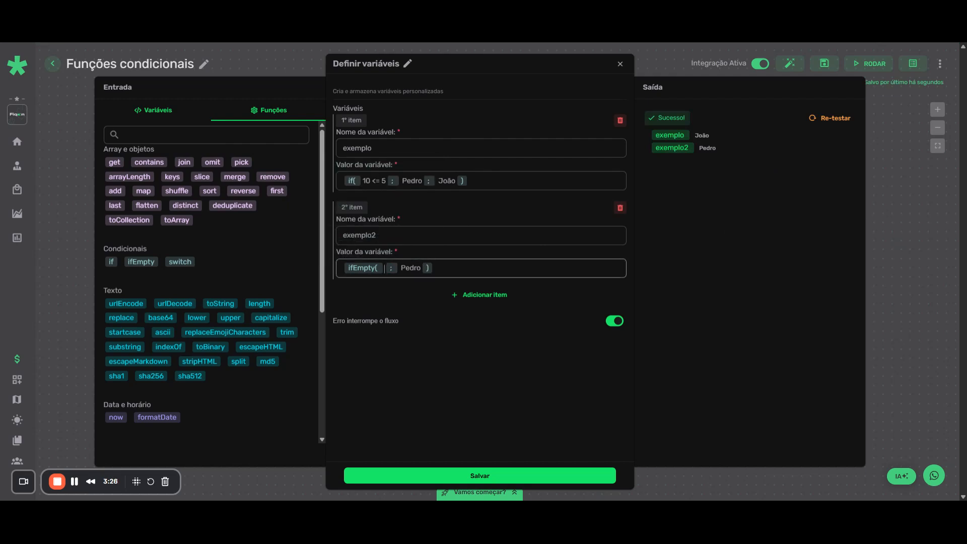
Add a third variable named "exemplo3" and insert the switch function as its value.
{"action": "left_click", "coordinate": [478, 295]}
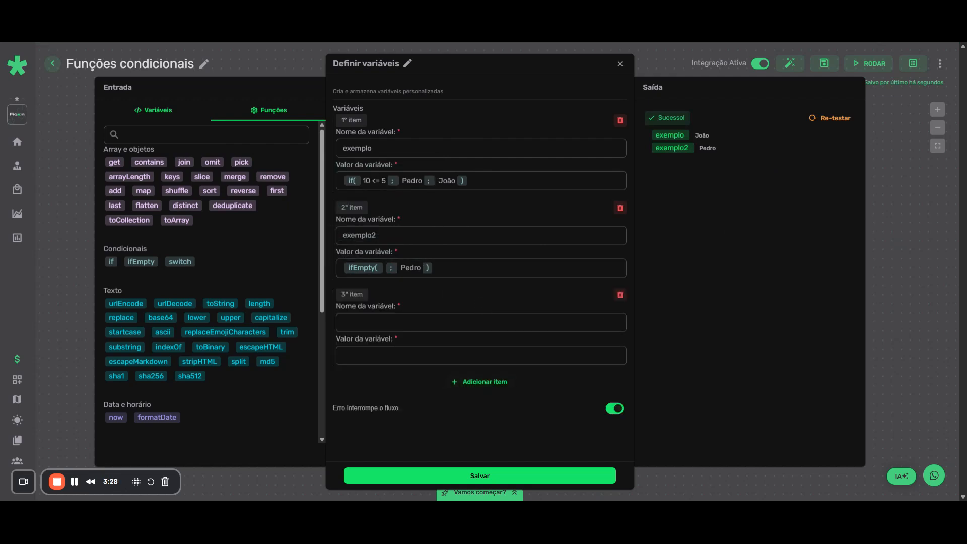
{"action": "left_click", "coordinate": [434, 330]}
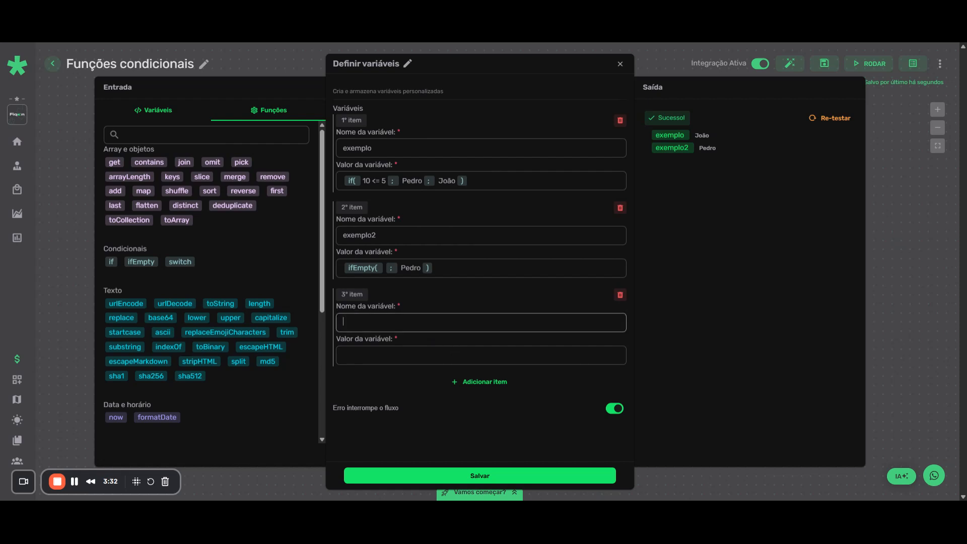
{"action": "type", "text": "exemplo3"}
{"action": "key", "text": "Tab"}
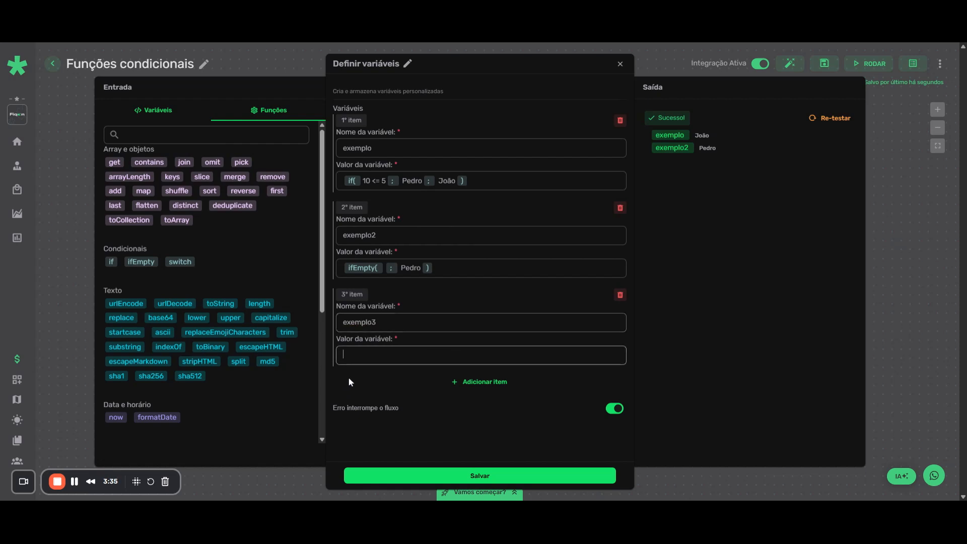
{"action": "left_click", "coordinate": [189, 262]}
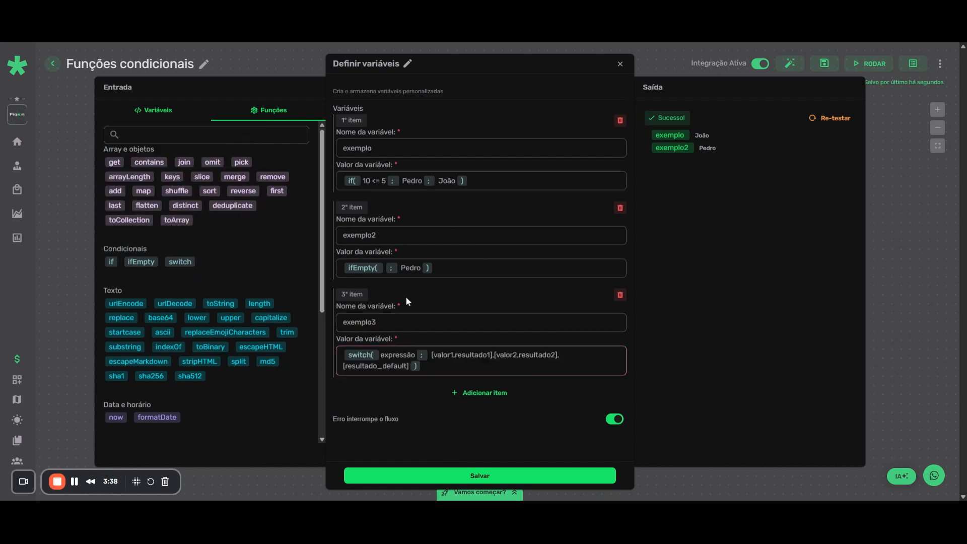
Replace the "expressão" placeholder in exemplo3's switch function with the first name used as the ifEmpty fallback.
{"action": "mouse_move", "coordinate": [353, 183]}
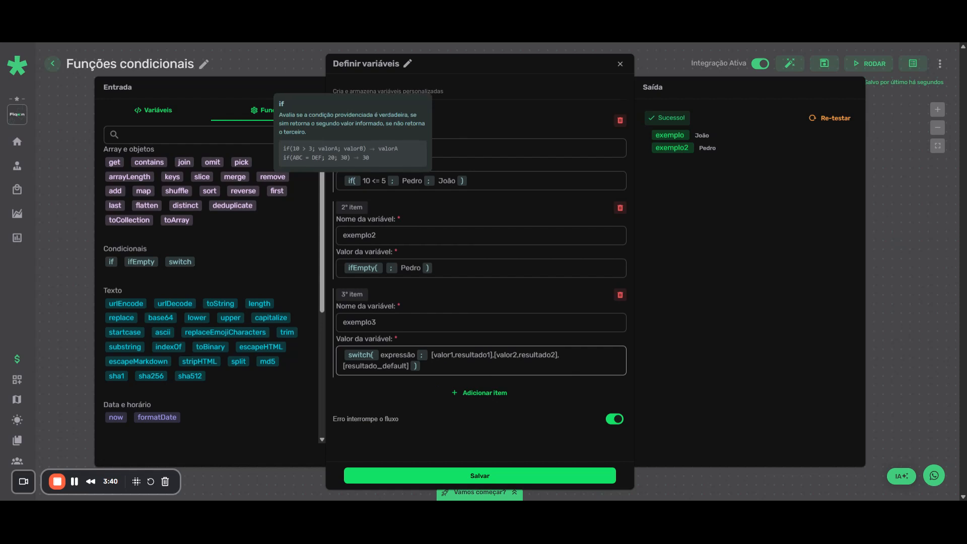
{"action": "double_click", "coordinate": [397, 355]}
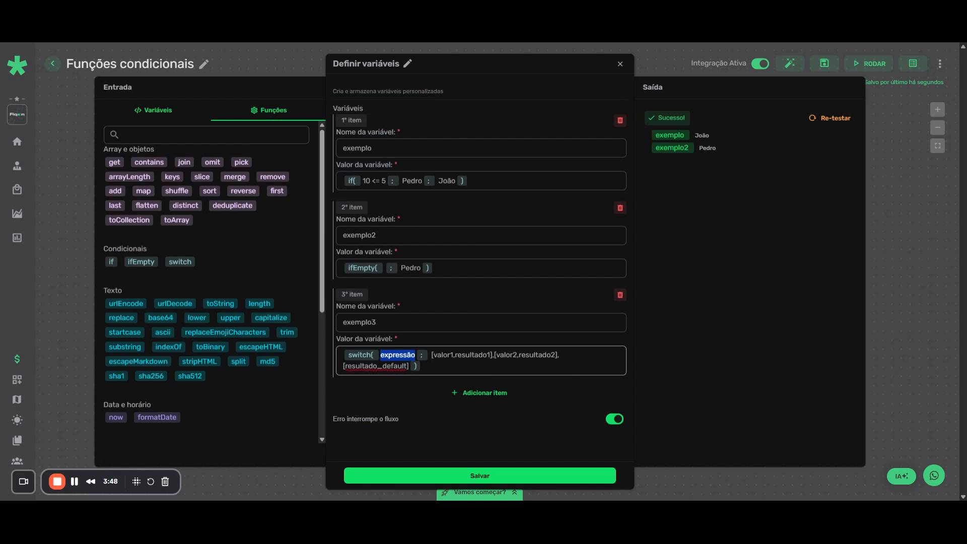
{"action": "type", "text": "Pedro"}
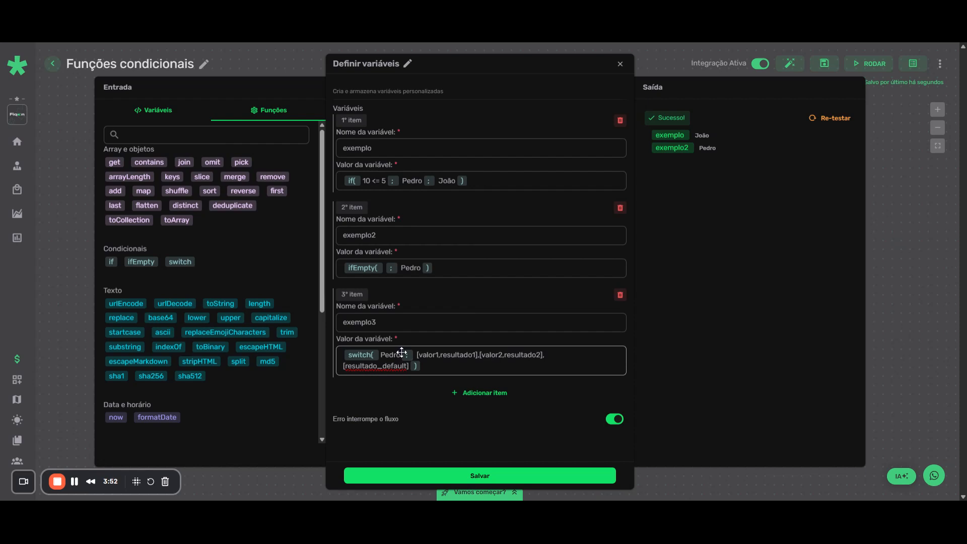
{"action": "key", "text": "ctrl+shift+Left"}
{"action": "left_click", "coordinate": [395, 354]}
{"action": "key", "text": "Right"}
{"action": "key", "text": "shift+Left"}
{"action": "key", "text": "shift+Left"}
{"action": "key", "text": "shift+Left"}
{"action": "key", "text": "shift+Left"}
{"action": "key", "text": "shift+Left"}
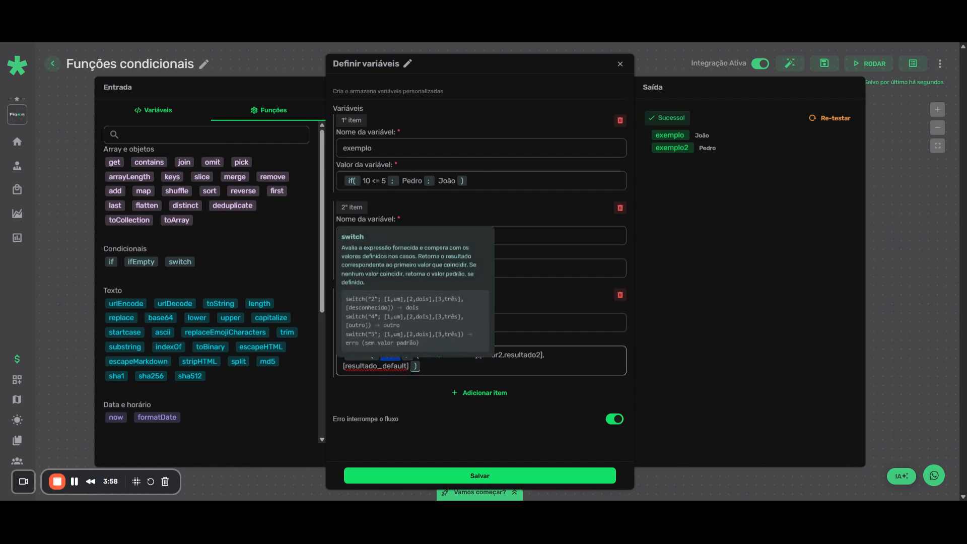
{"action": "left_click", "coordinate": [379, 359]}
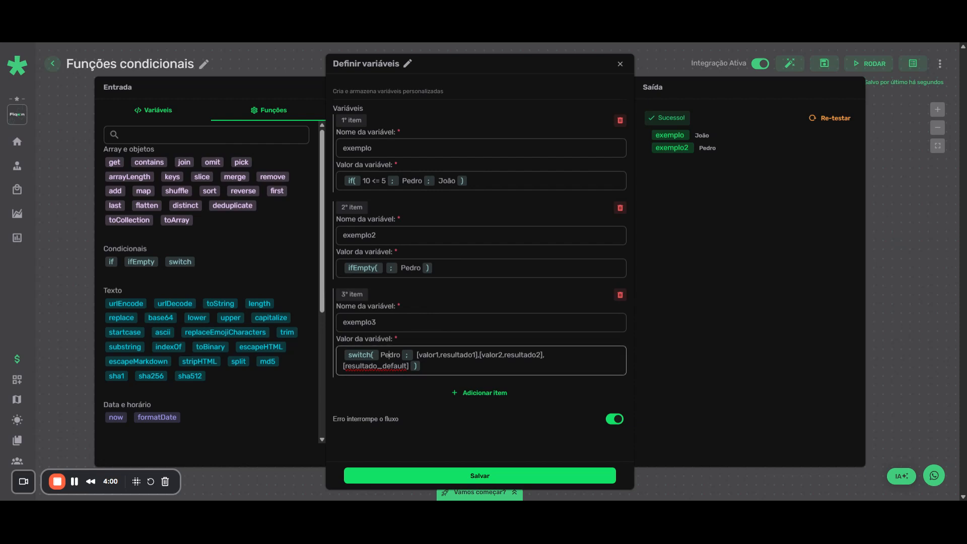
{"action": "key", "text": "shift+Left"}
{"action": "key", "text": "shift+Left"}
{"action": "key", "text": "shift+Left"}
{"action": "key", "text": "shift+Left"}
{"action": "key", "text": "shift+Left"}
Replace "valor1" in the first switch case with the same first name as the switch expression.
{"action": "left_click", "coordinate": [436, 355]}
{"action": "key", "text": "shift+Left"}
{"action": "key", "text": "shift+Left"}
{"action": "key", "text": "shift+Left"}
{"action": "key", "text": "shift+Left"}
{"action": "key", "text": "shift+Left"}
{"action": "key", "text": "shift+Left"}
{"action": "key", "text": "BackSpace"}
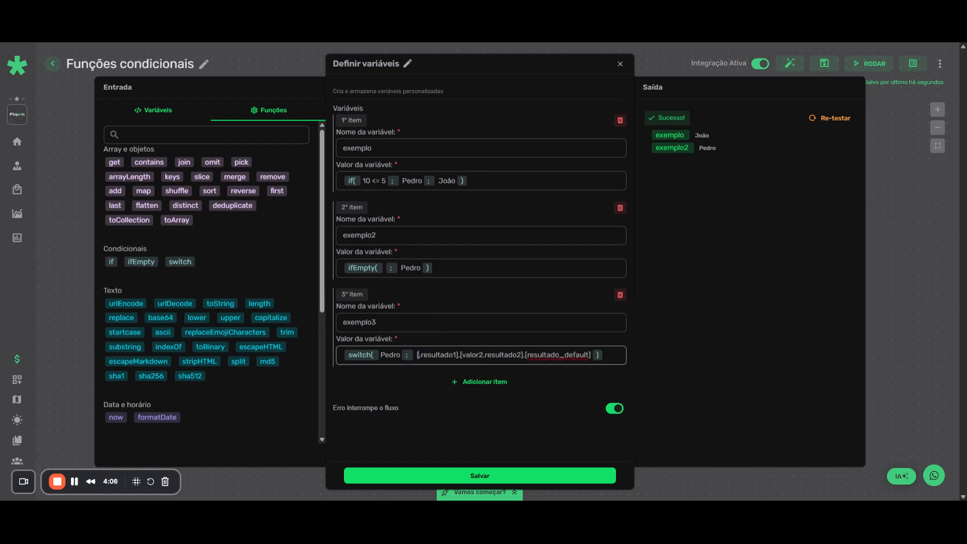
{"action": "double_click", "coordinate": [390, 355]}
{"action": "left_click", "coordinate": [417, 355]}
{"action": "type", "text": "Pedro"}
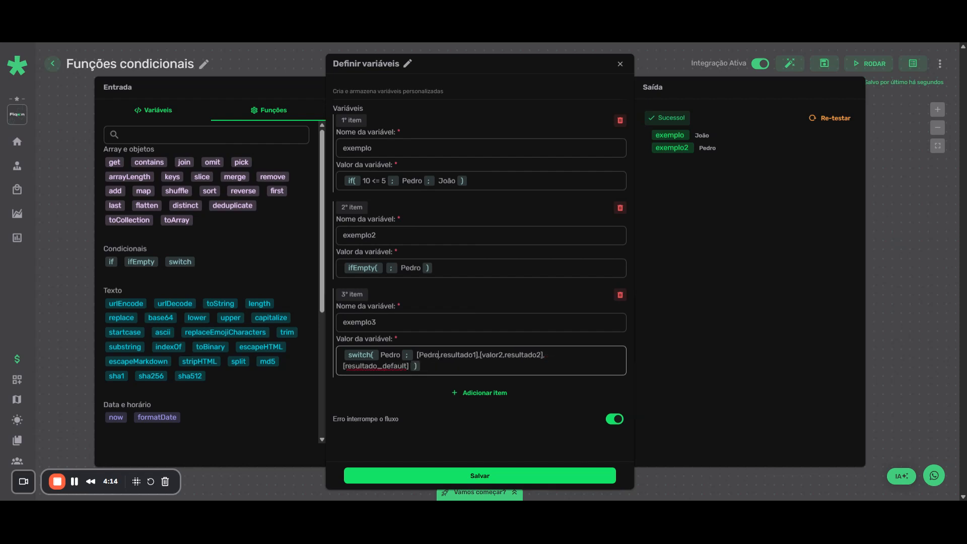
Replace "resultado1" in the first switch case with the result "Sim".
{"action": "left_click_drag", "start_coordinate": [477, 354], "coordinate": [441, 355]}
{"action": "type", "text": "S"}
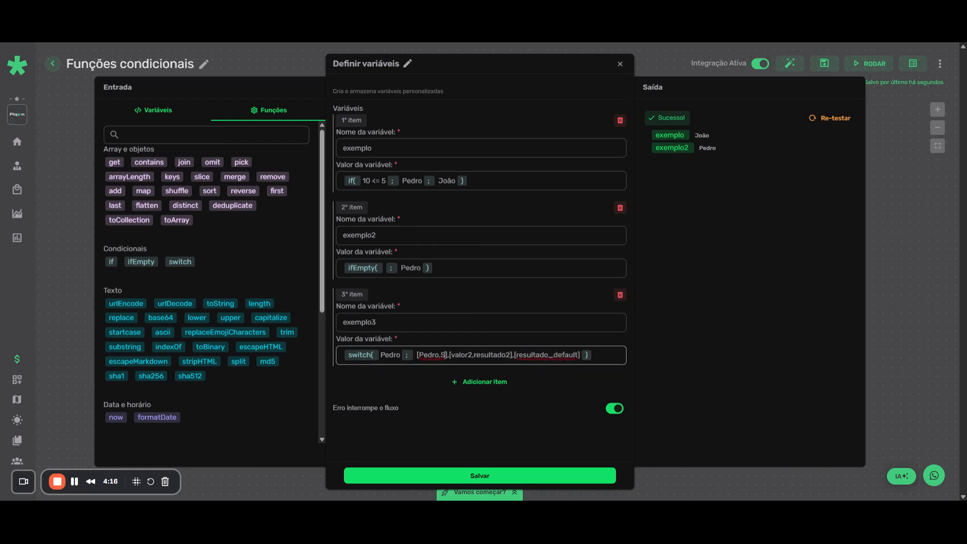
{"action": "type", "text": "mi"}
{"action": "key", "text": "BackSpace"}
{"action": "key", "text": "BackSpace"}
{"action": "type", "text": "im"}
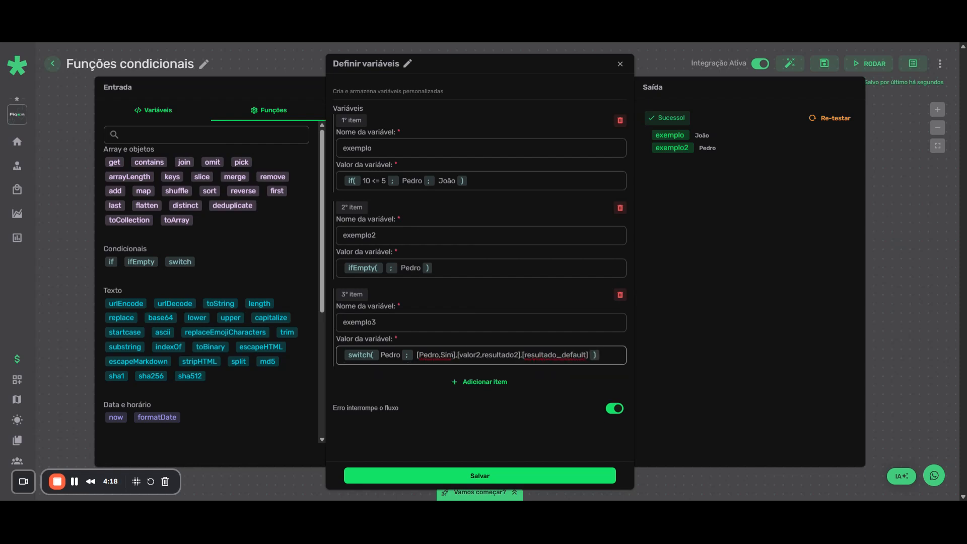
Set the second switch case to match the first name from the if function's false result and return "Não".
{"action": "left_click_drag", "start_coordinate": [480, 354], "coordinate": [460, 355]}
{"action": "type", "text": "João"}
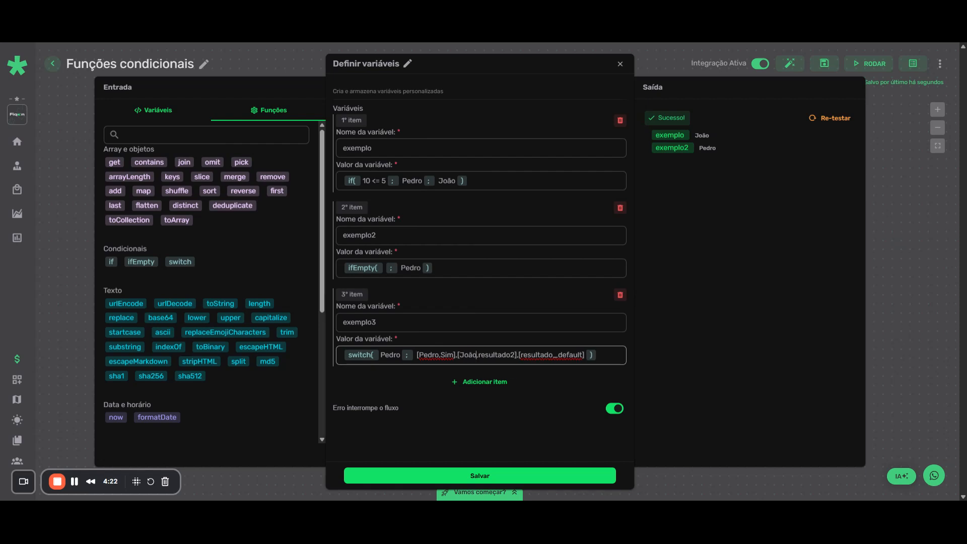
{"action": "left_click_drag", "start_coordinate": [515, 355], "coordinate": [480, 355]}
{"action": "key", "text": "BackSpace"}
{"action": "key", "text": "BackSpace"}
{"action": "type", "text": "Nã"}
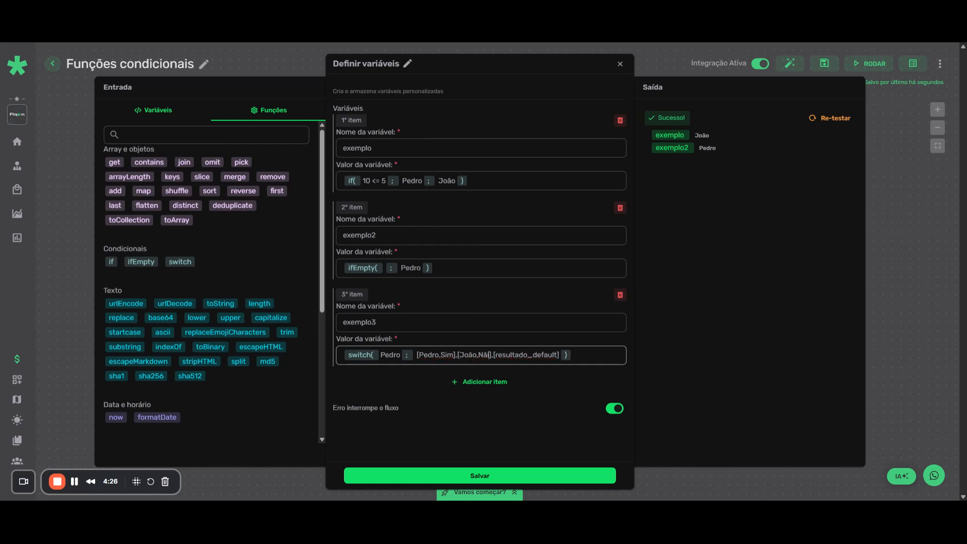
{"action": "type", "text": "o"}
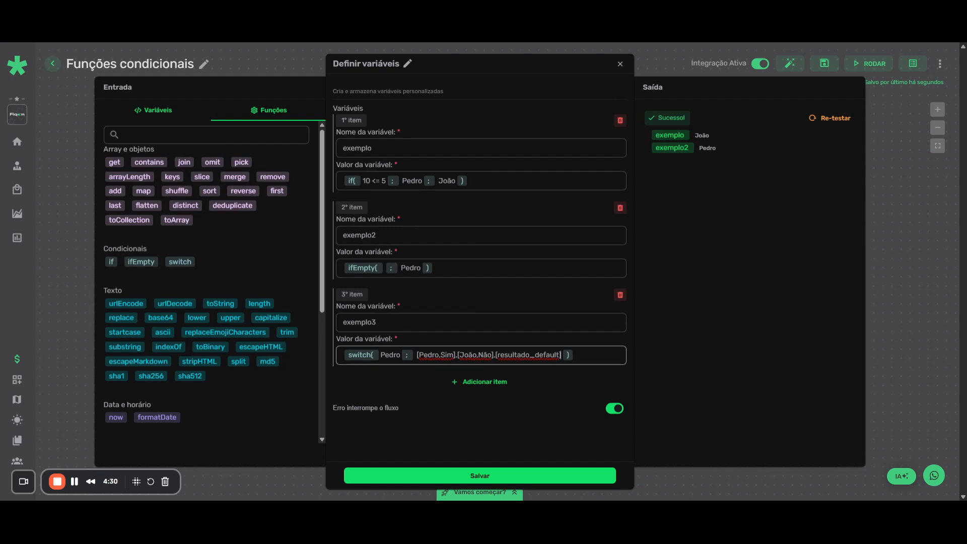
Replace the "resultado_default" placeholder in exemplo3's switch function with "?".
{"action": "left_click_drag", "start_coordinate": [561, 354], "coordinate": [498, 354]}
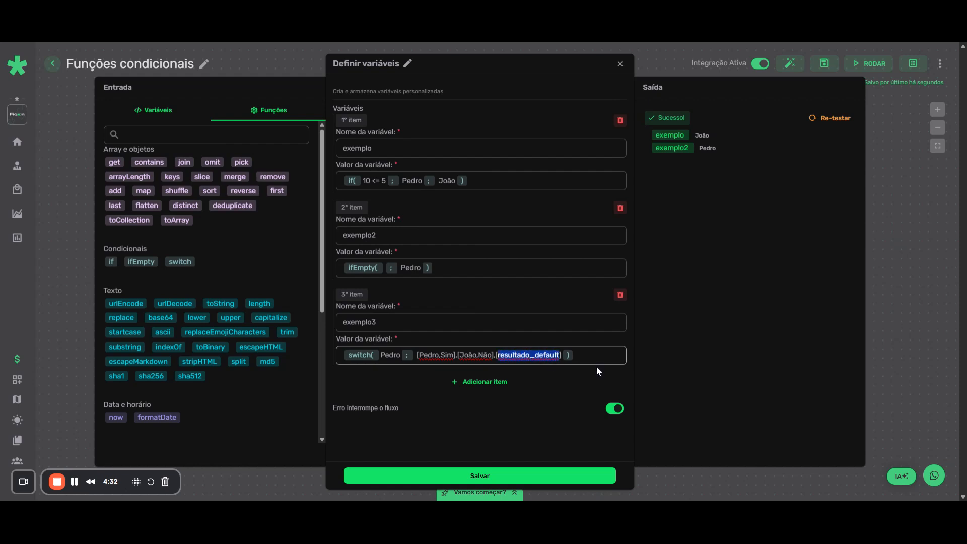
{"action": "key", "text": "BackSpace"}
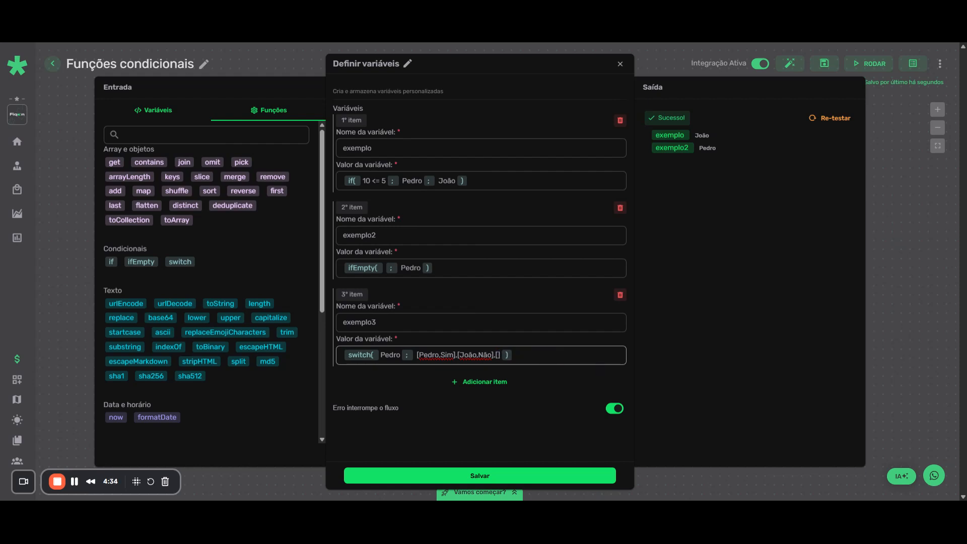
{"action": "type", "text": "?"}
{"action": "left_click", "coordinate": [383, 355]}
{"action": "left_click_drag", "start_coordinate": [381, 354], "coordinate": [400, 355]}
{"action": "left_click", "coordinate": [383, 355]}
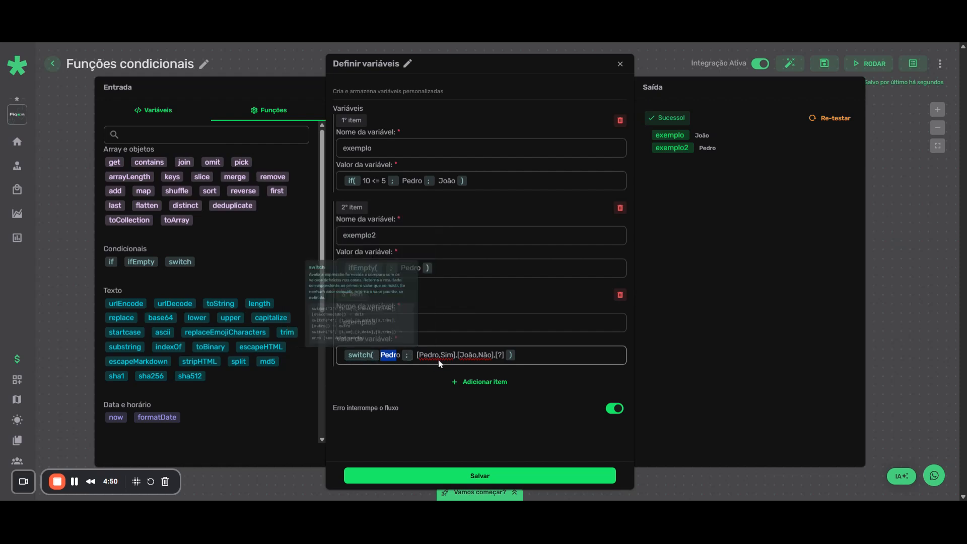
Re-test the variables with exemplo3's switch expression matching the first case.
{"action": "double_click", "coordinate": [499, 355]}
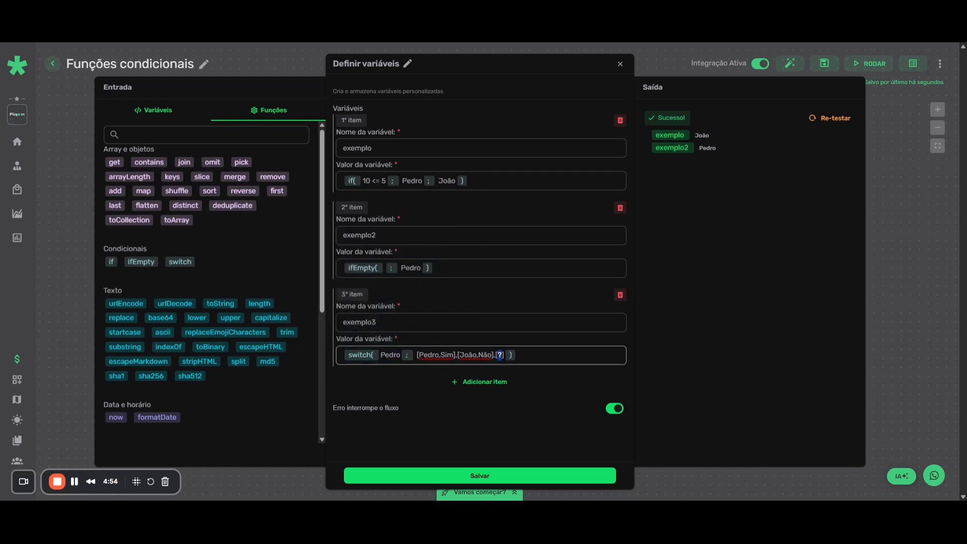
{"action": "left_click", "coordinate": [829, 118]}
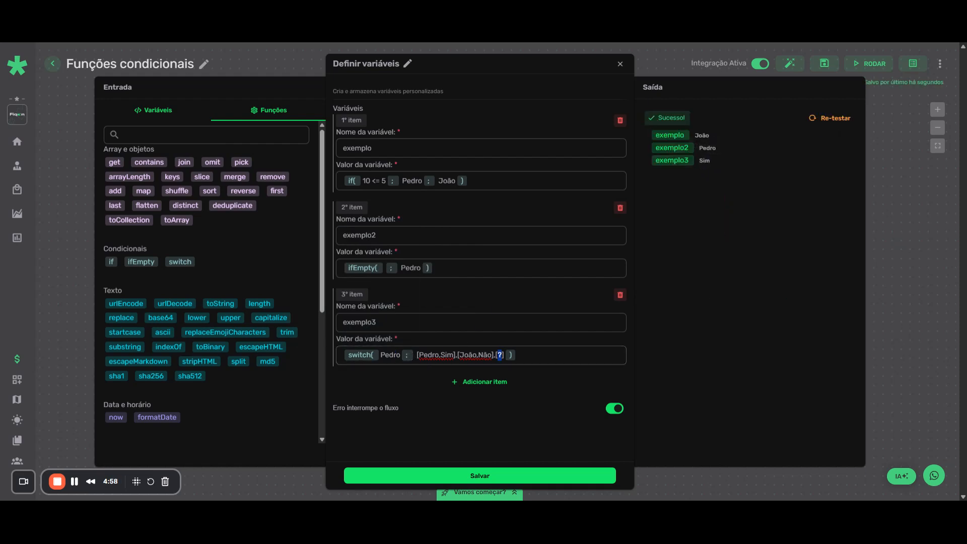
Change exemplo3's switch expression to the first name used in the second case and re-test the variables.
{"action": "left_click", "coordinate": [400, 355]}
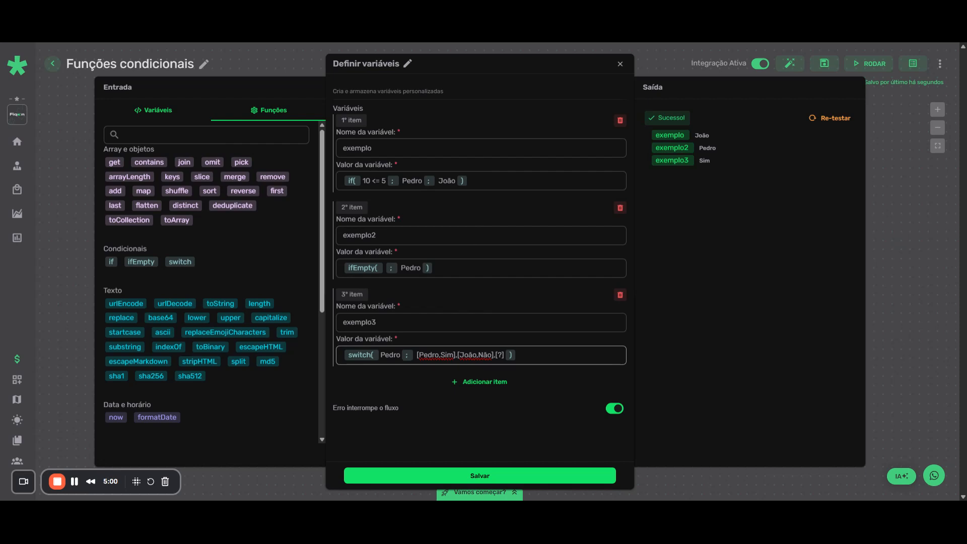
{"action": "key", "text": "BackSpace"}
{"action": "key", "text": "BackSpace"}
{"action": "key", "text": "BackSpace"}
{"action": "key", "text": "BackSpace"}
{"action": "key", "text": "BackSpace"}
{"action": "type", "text": "Jo"}
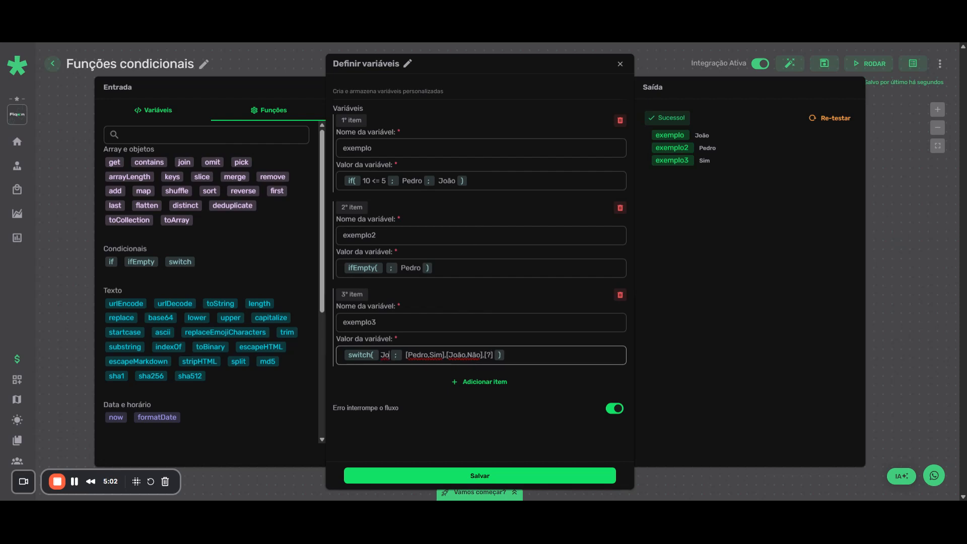
{"action": "type", "text": "ão"}
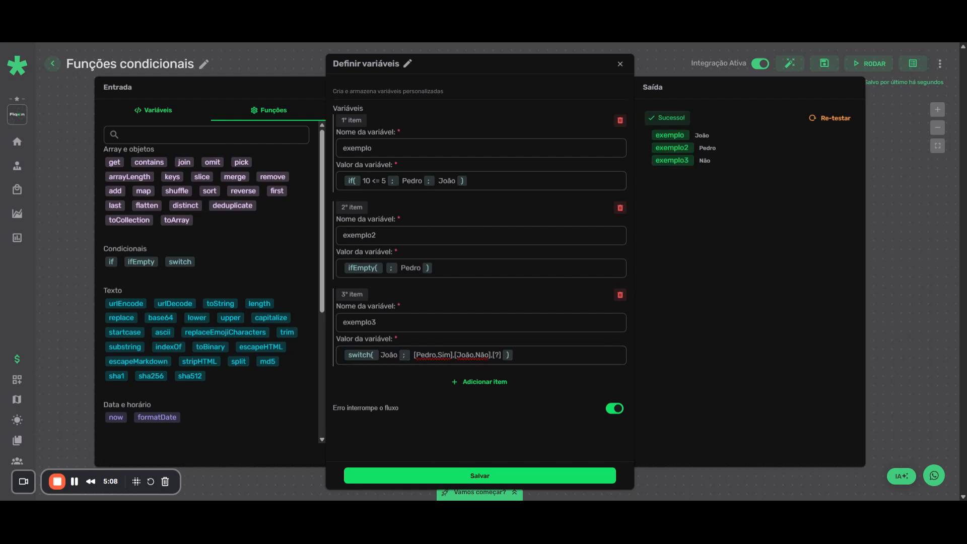
Append "dd" to exemplo3's switch expression so it matches no case, and re-test the variables.
{"action": "type", "text": "dd"}
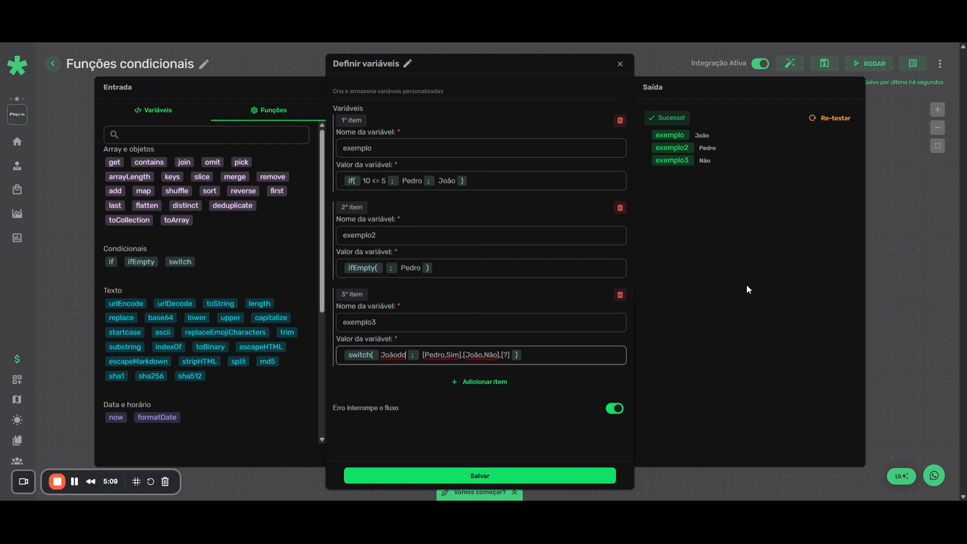
{"action": "left_click", "coordinate": [820, 120]}
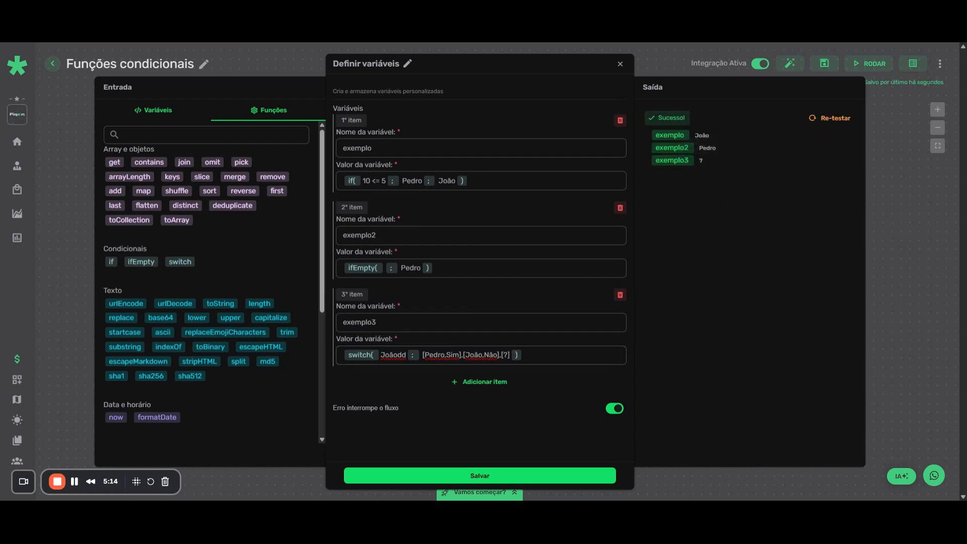
Replace the "?" default in exemplo3's switch with two new first-name cases returning "!" and "#".
{"action": "left_click", "coordinate": [508, 356]}
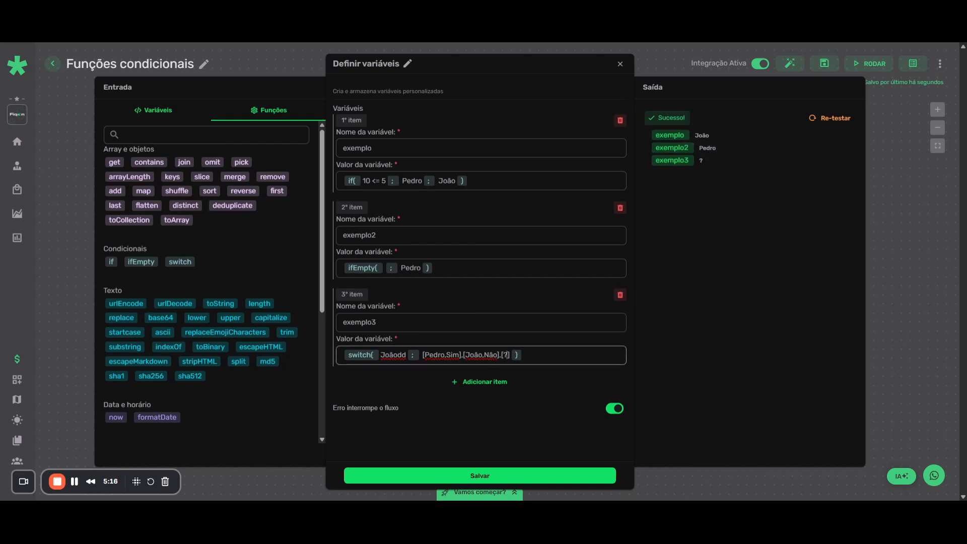
{"action": "key", "text": "BackSpace"}
{"action": "type", "text": "Lucas, I], [Matheus,"}
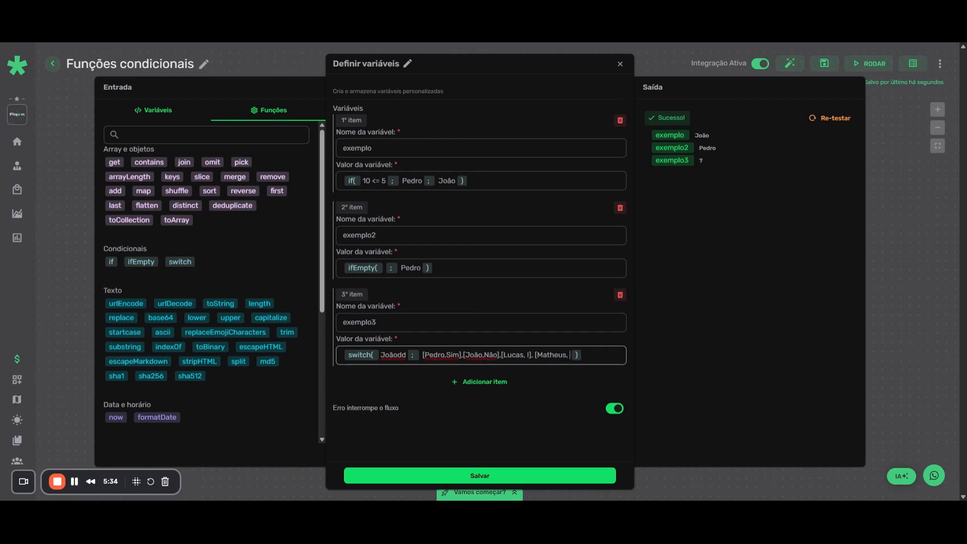
{"action": "type", "text": " $"}
{"action": "key", "text": "BackSpace"}
{"action": "type", "text": "#]"}
{"action": "key", "text": "BackSpace"}
Add "?" in brackets as the default after the new switch cases in exemplo3 and re-test the variables.
{"action": "type", "text": ", ["}
{"action": "left_click_drag", "start_coordinate": [543, 355], "coordinate": [567, 355]}
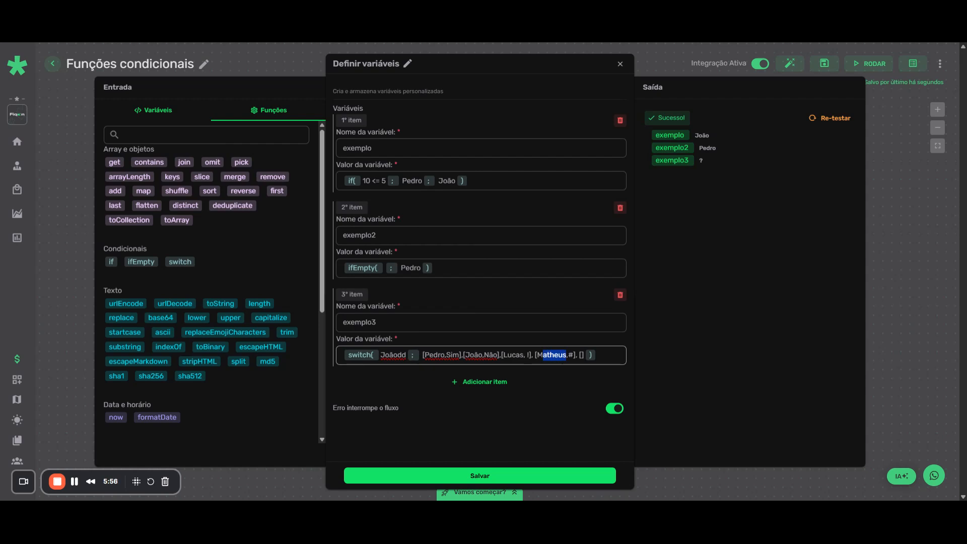
{"action": "key", "text": "Right"}
{"action": "type", "text": "?"}
{"action": "left_click", "coordinate": [831, 118]}
{"action": "left_click", "coordinate": [719, 288]}
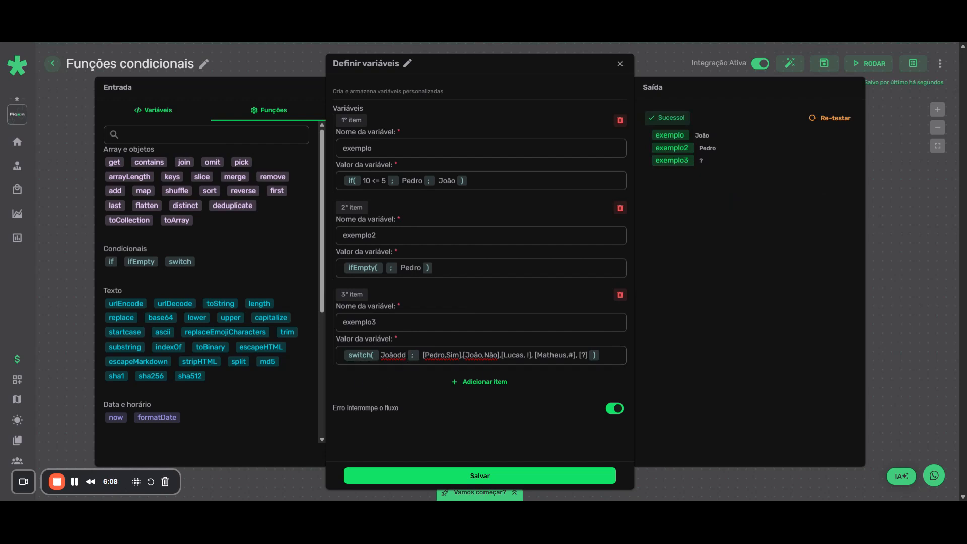
Set exemplo3's switch expression to the first name of the third case and re-test the variables.
{"action": "left_click_drag", "start_coordinate": [407, 355], "coordinate": [380, 355]}
{"action": "type", "text": "Lucas"}
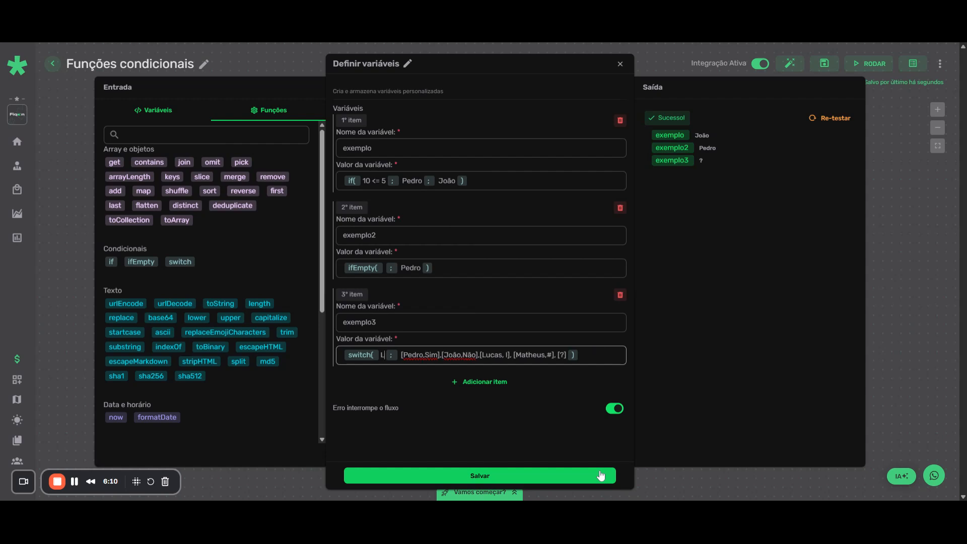
{"action": "left_click", "coordinate": [831, 118]}
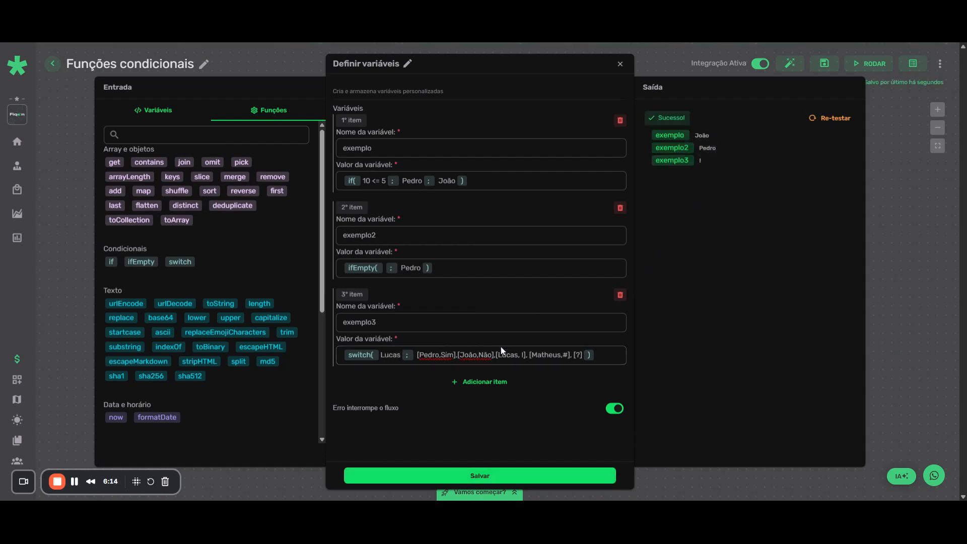
Set exemplo3's switch expression to the first name of the fourth case and re-test the variables.
{"action": "double_click", "coordinate": [391, 355]}
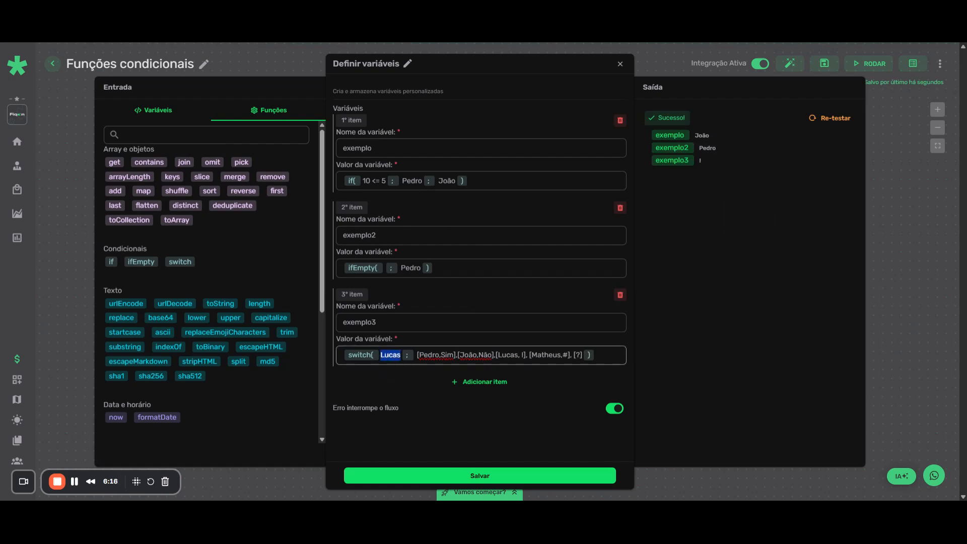
{"action": "type", "text": "Matheus"}
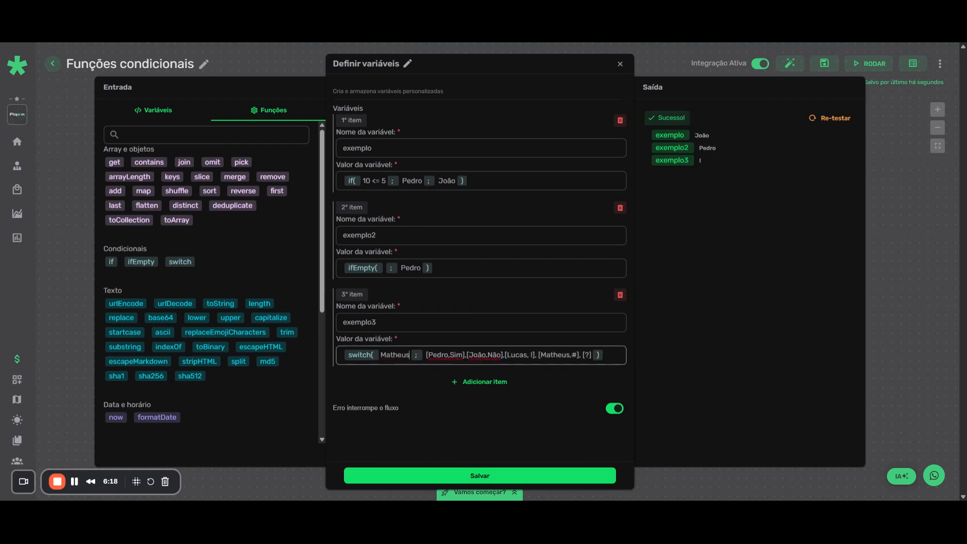
{"action": "left_click", "coordinate": [833, 119]}
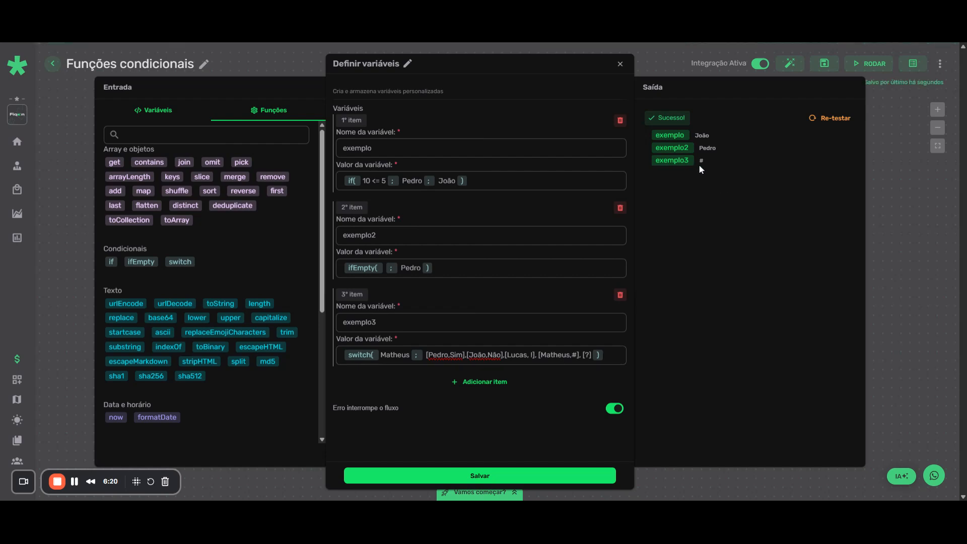
Replace exemplo3's switch expression with the unmatched text "Jlsa" and re-test the variables.
{"action": "double_click", "coordinate": [395, 355]}
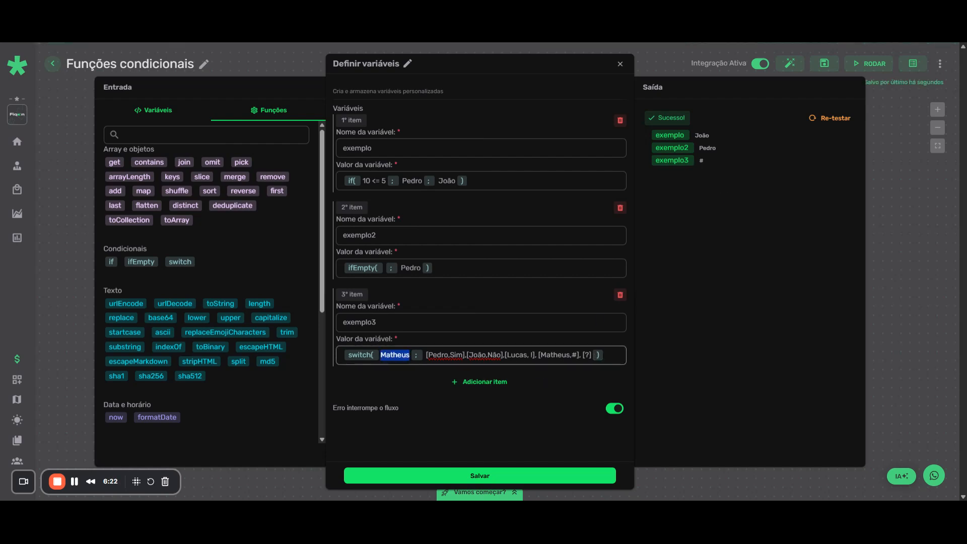
{"action": "key", "text": "BackSpace"}
{"action": "type", "text": "Jlsa"}
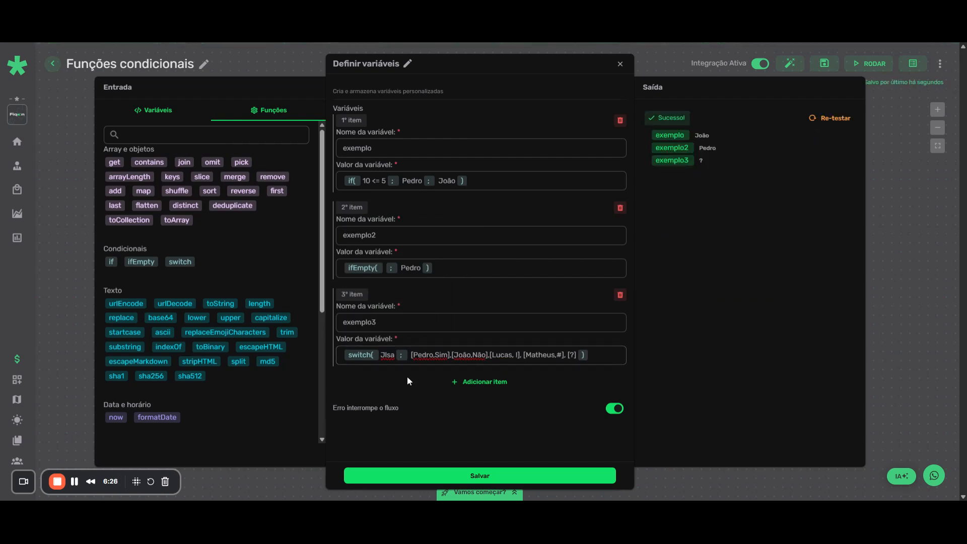
{"action": "key", "text": "ctrl+a"}
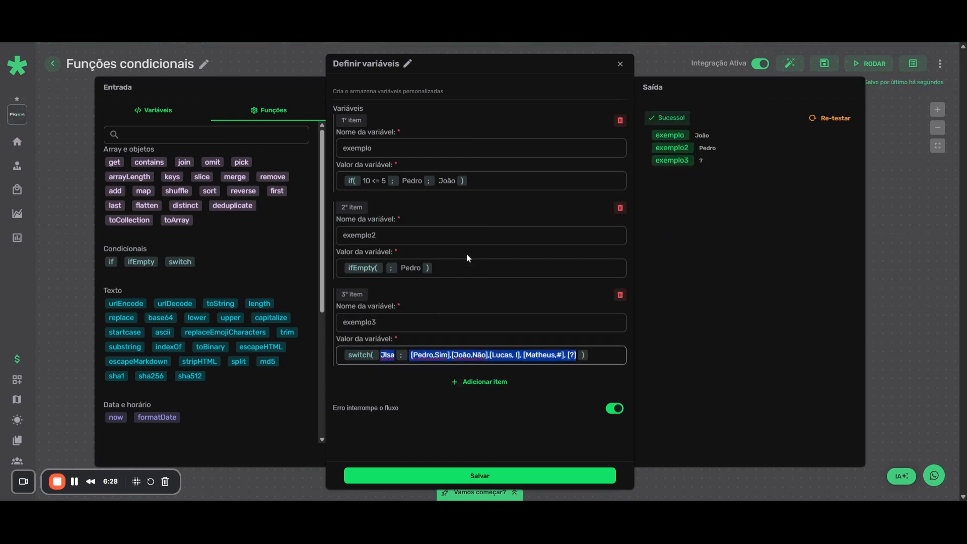
{"action": "left_click", "coordinate": [479, 205]}
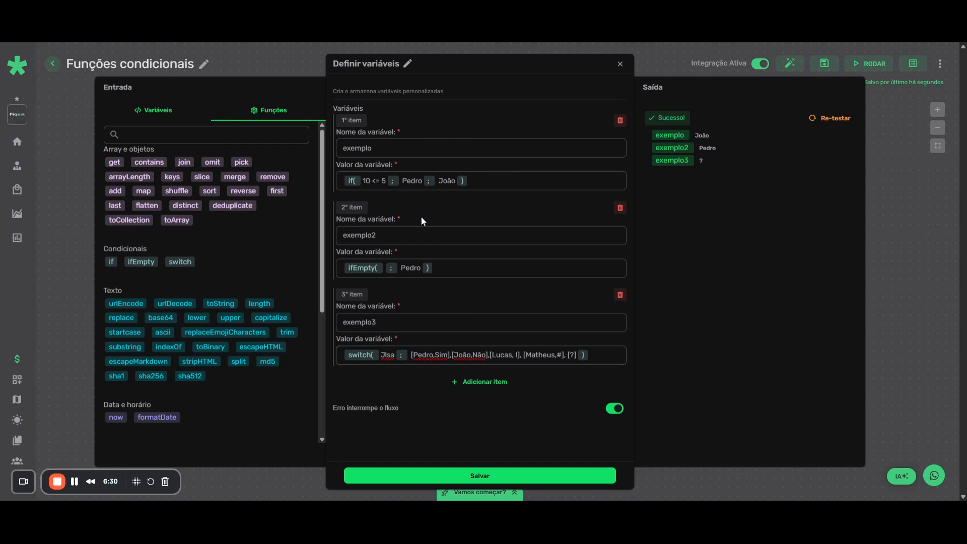